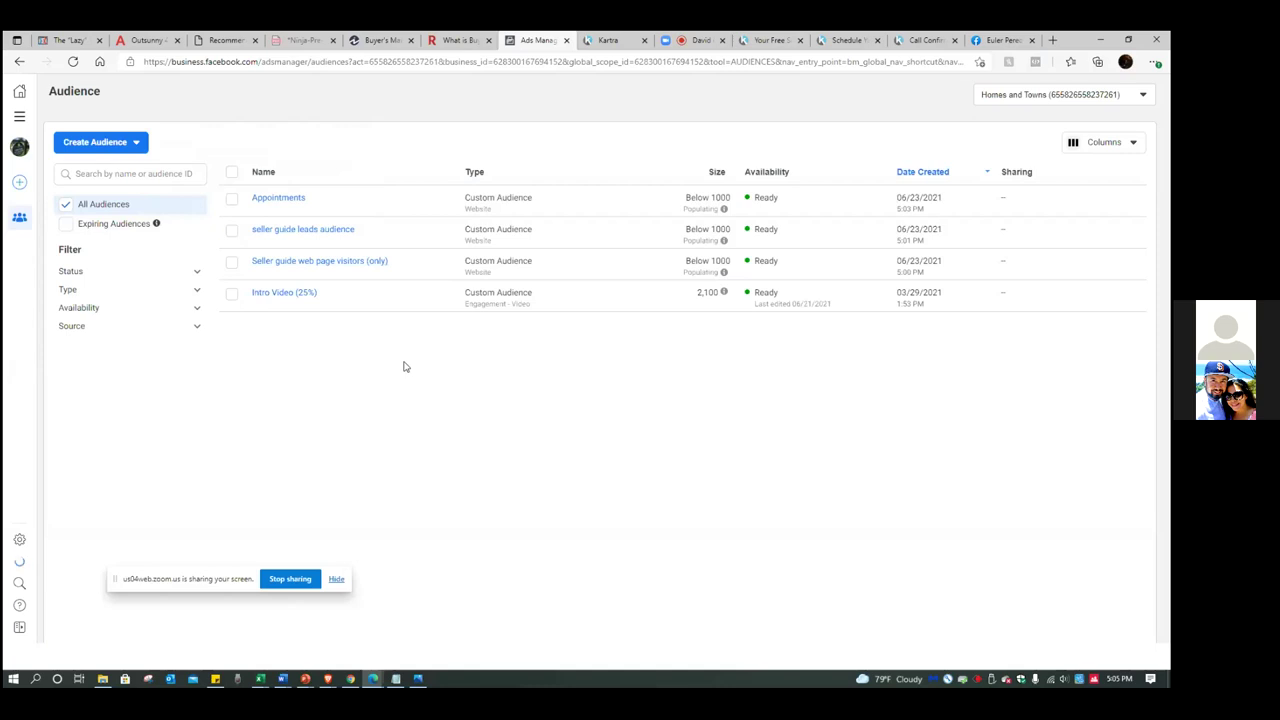
Look over the Kartra pages, the live seller guide opt-in page and the call-confirmed page.
left_click(20, 118)
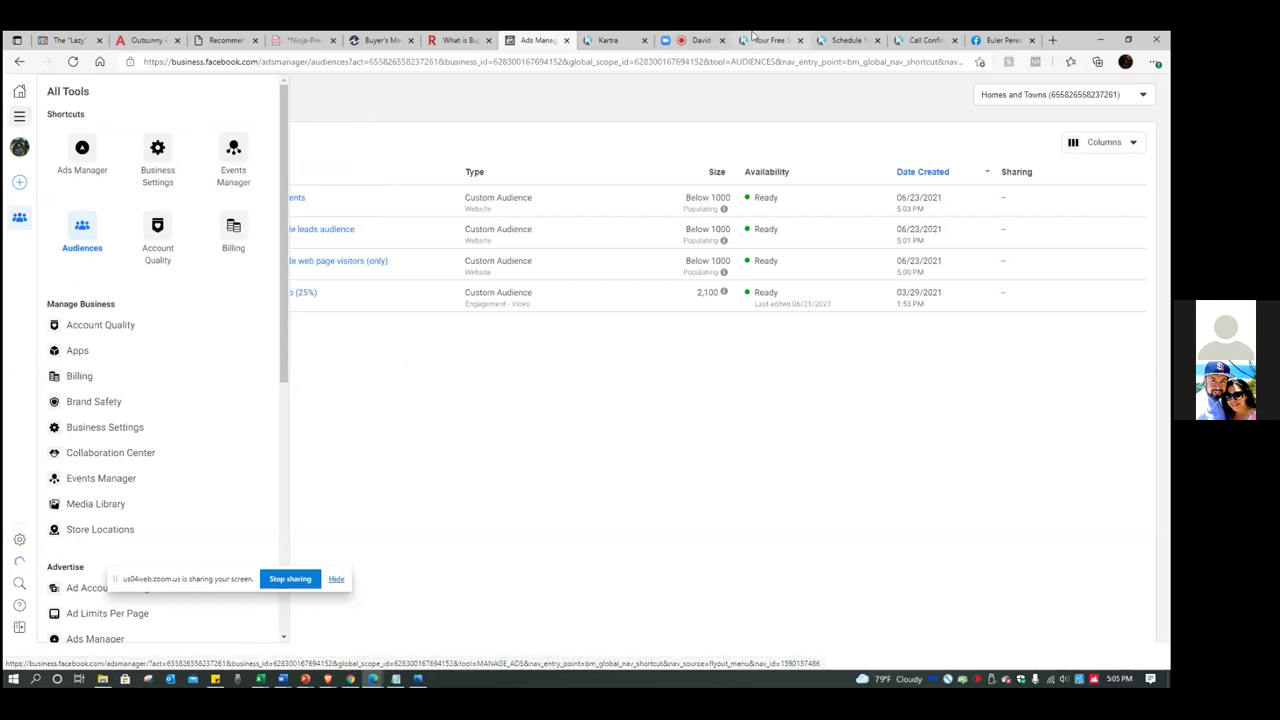
left_click(608, 40)
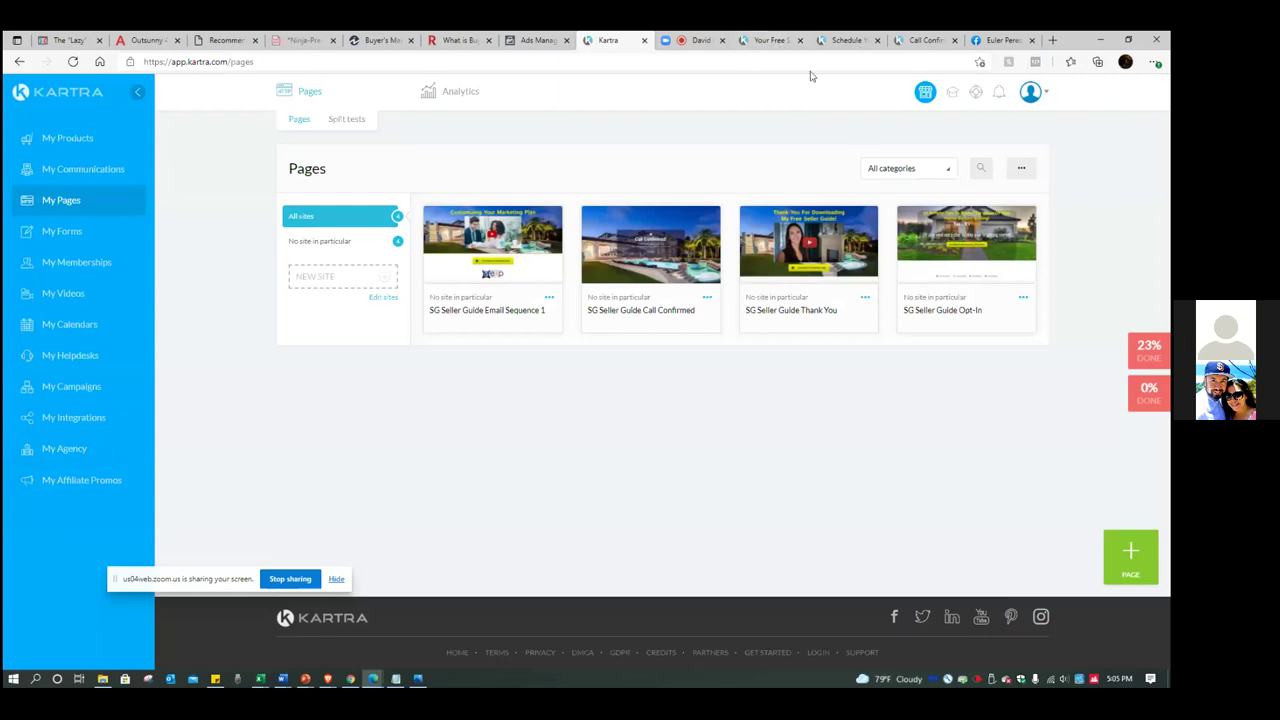
left_click(772, 40)
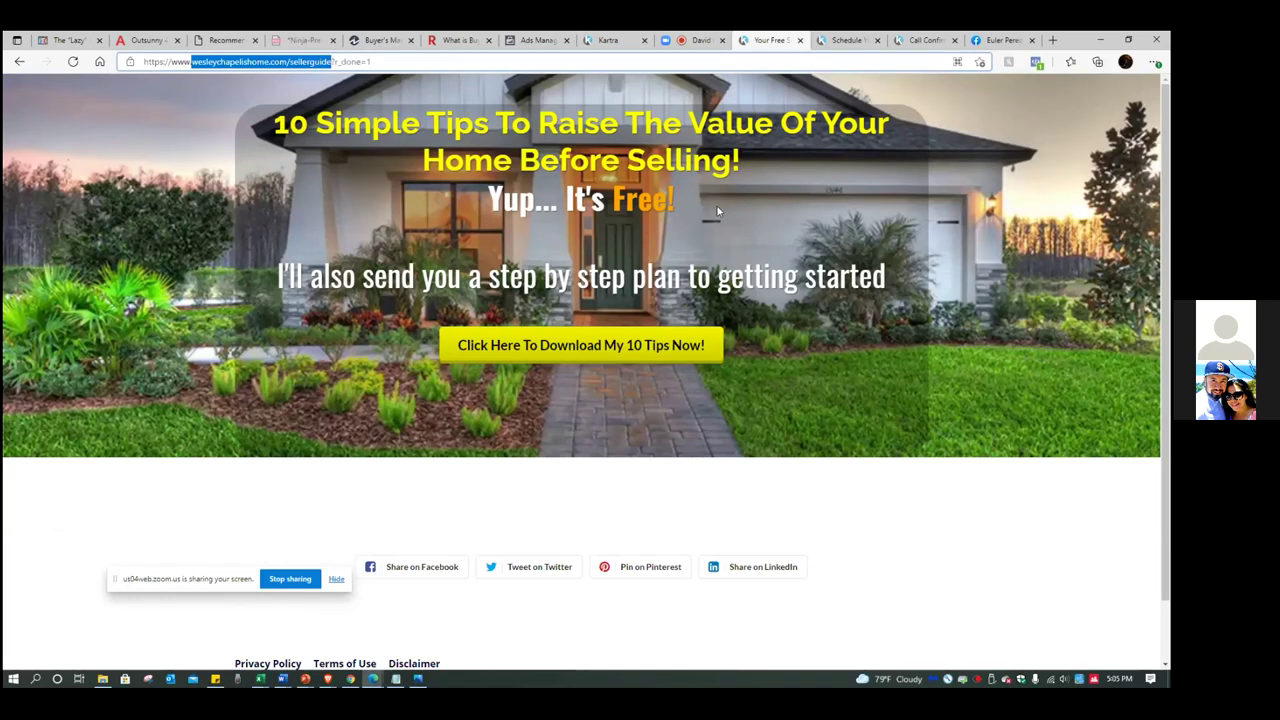
left_click(933, 42)
Copy the address wesleychapelishome.com/thankyou from the seller guide thank-you page.
left_click(848, 40)
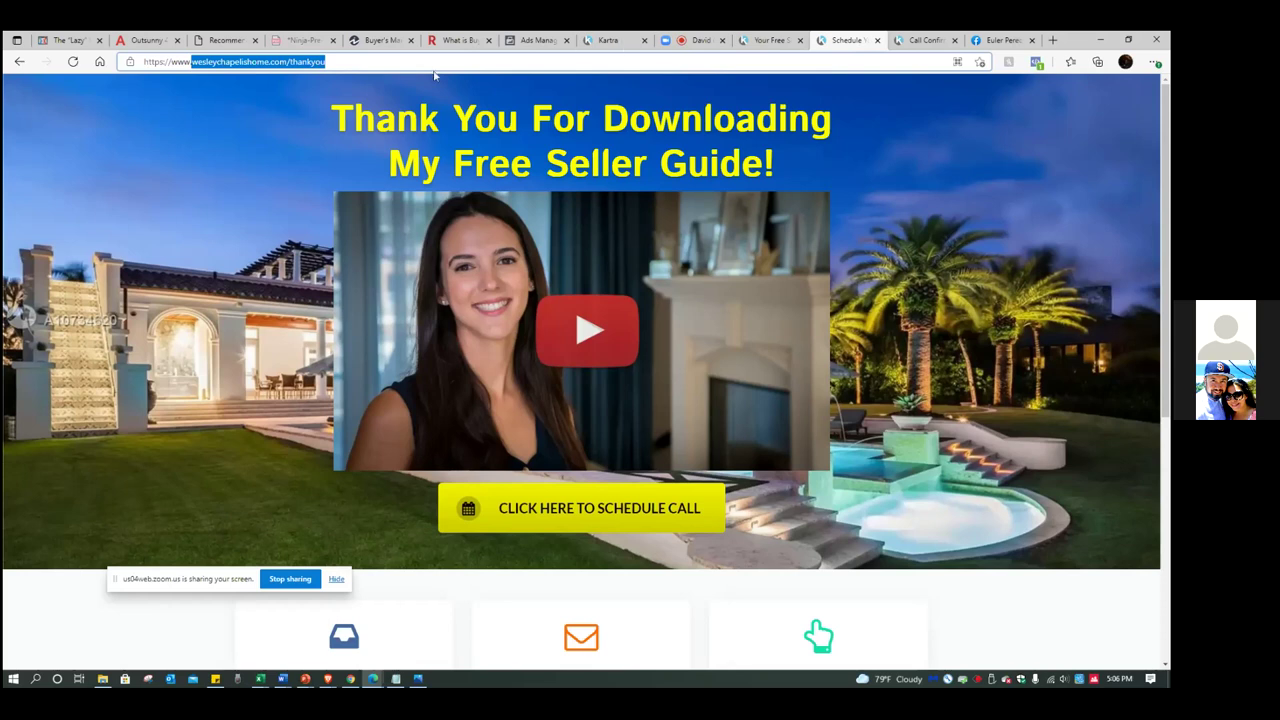
right_click(309, 66)
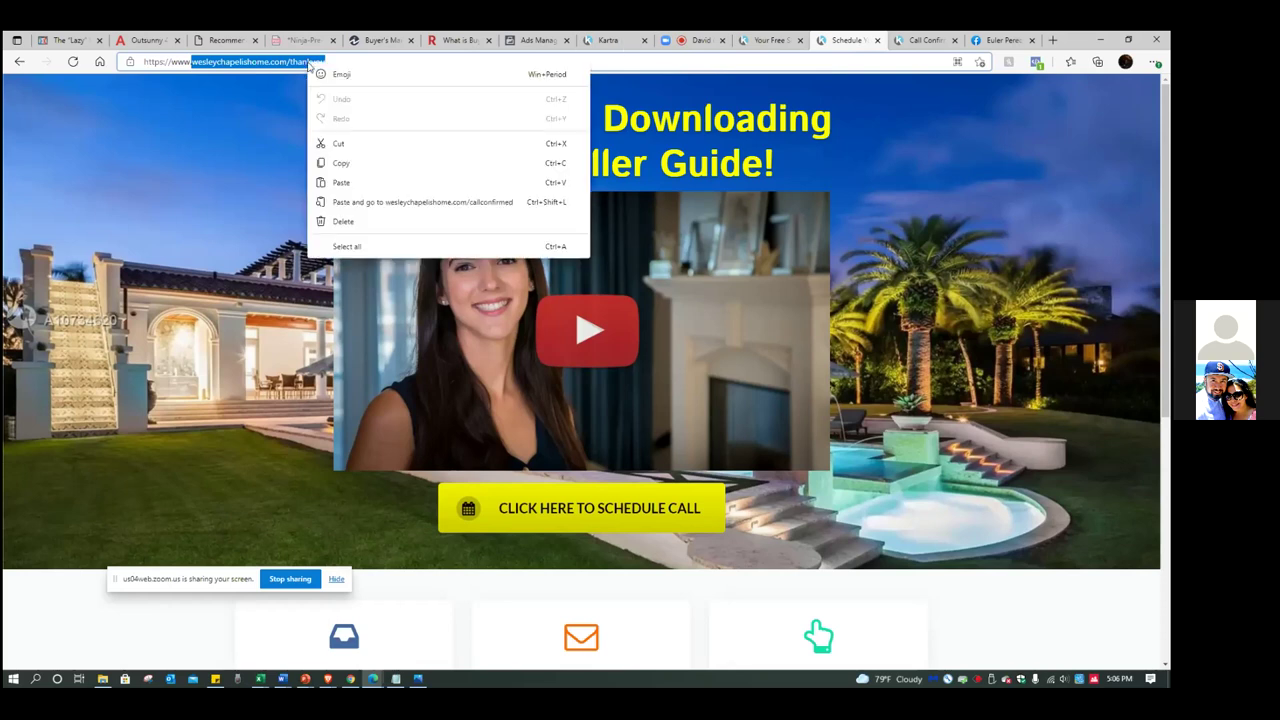
left_click(345, 163)
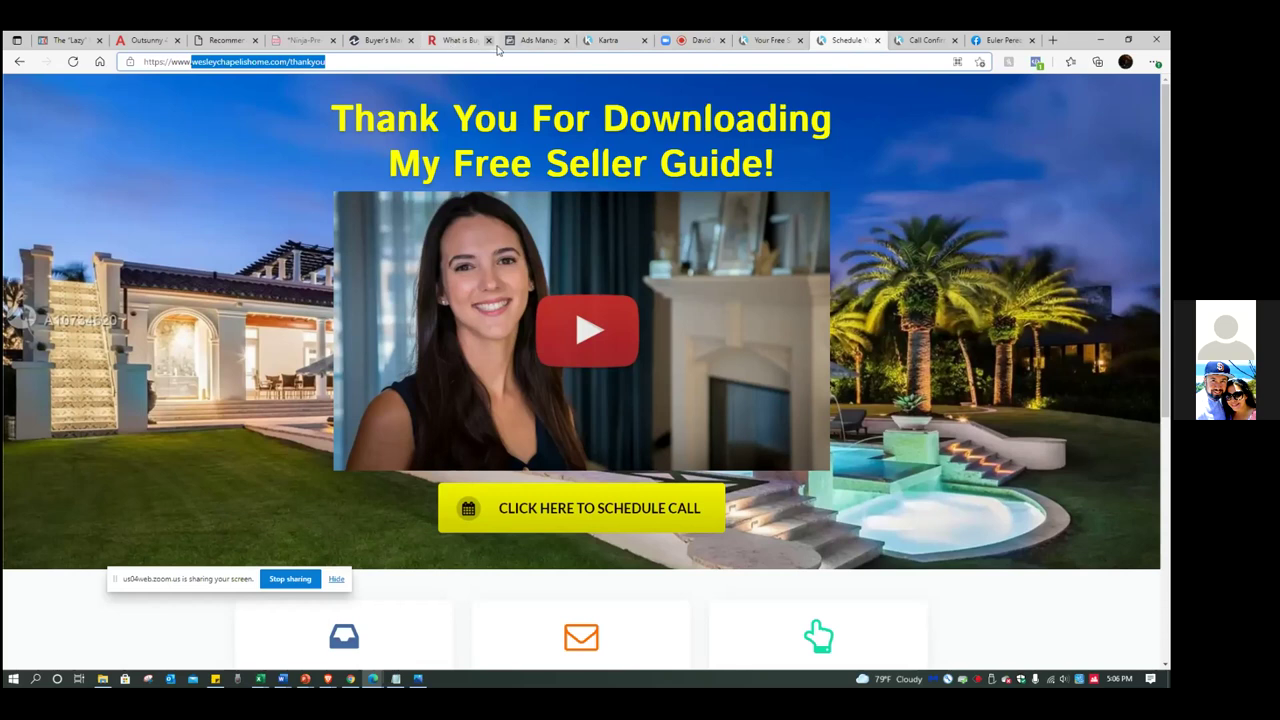
Return to the Facebook business tools and open Custom Conversions in Events Manager.
left_click(538, 40)
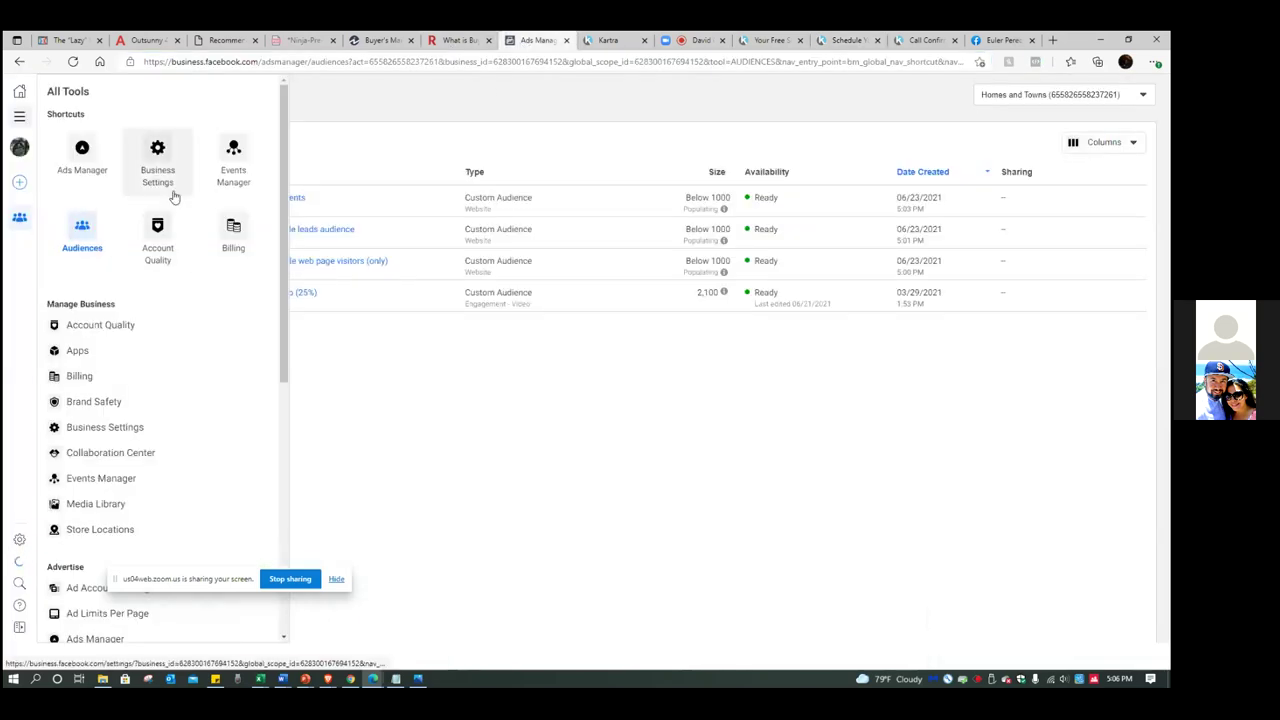
left_click(225, 186)
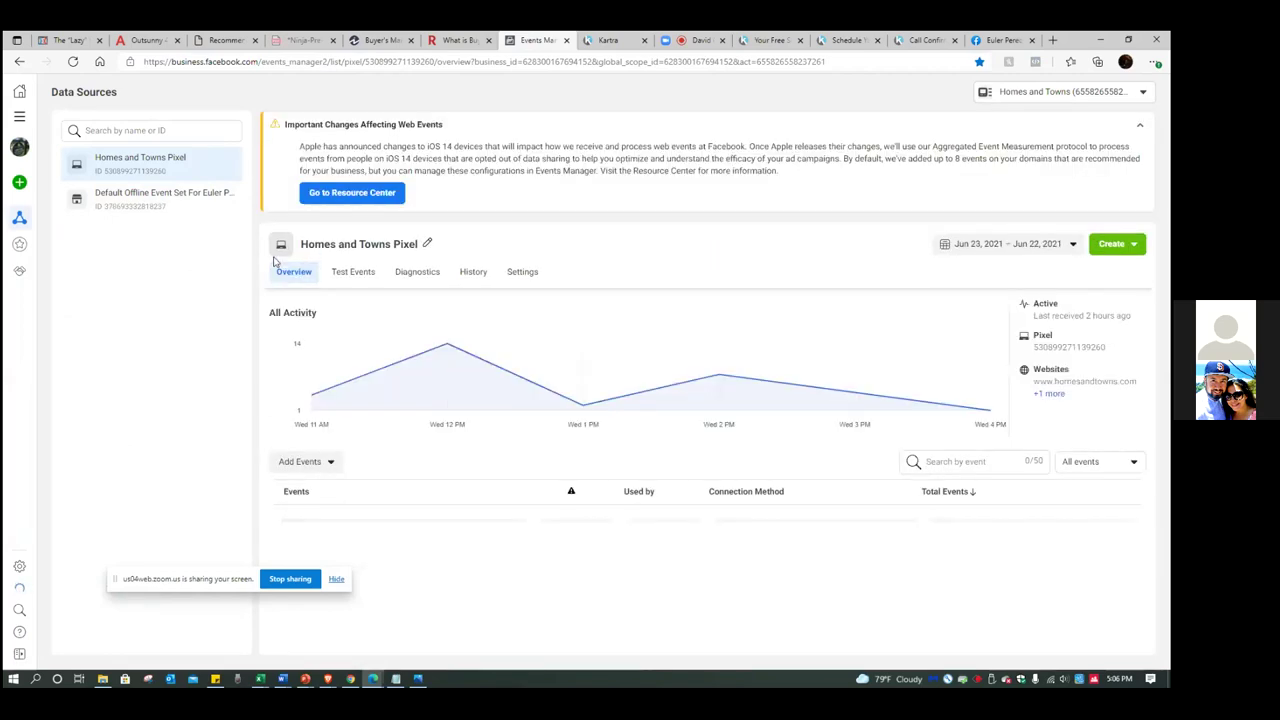
mouse_move(21, 219)
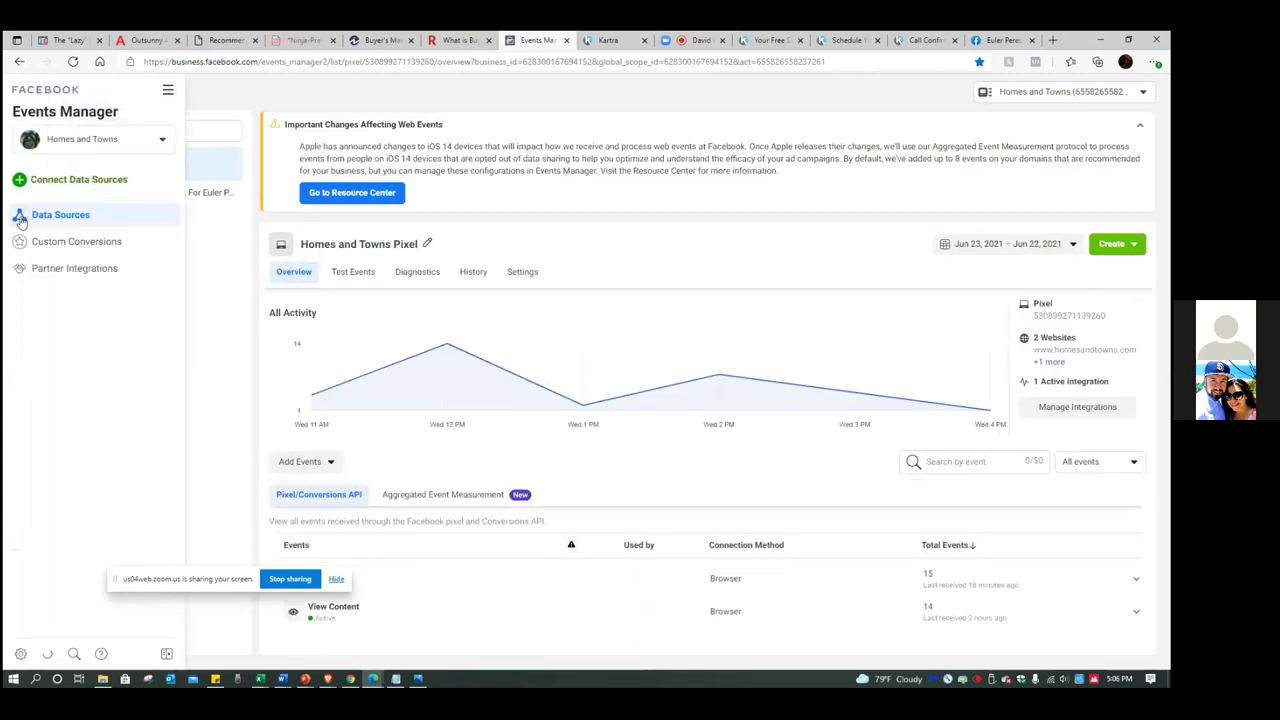
left_click(76, 244)
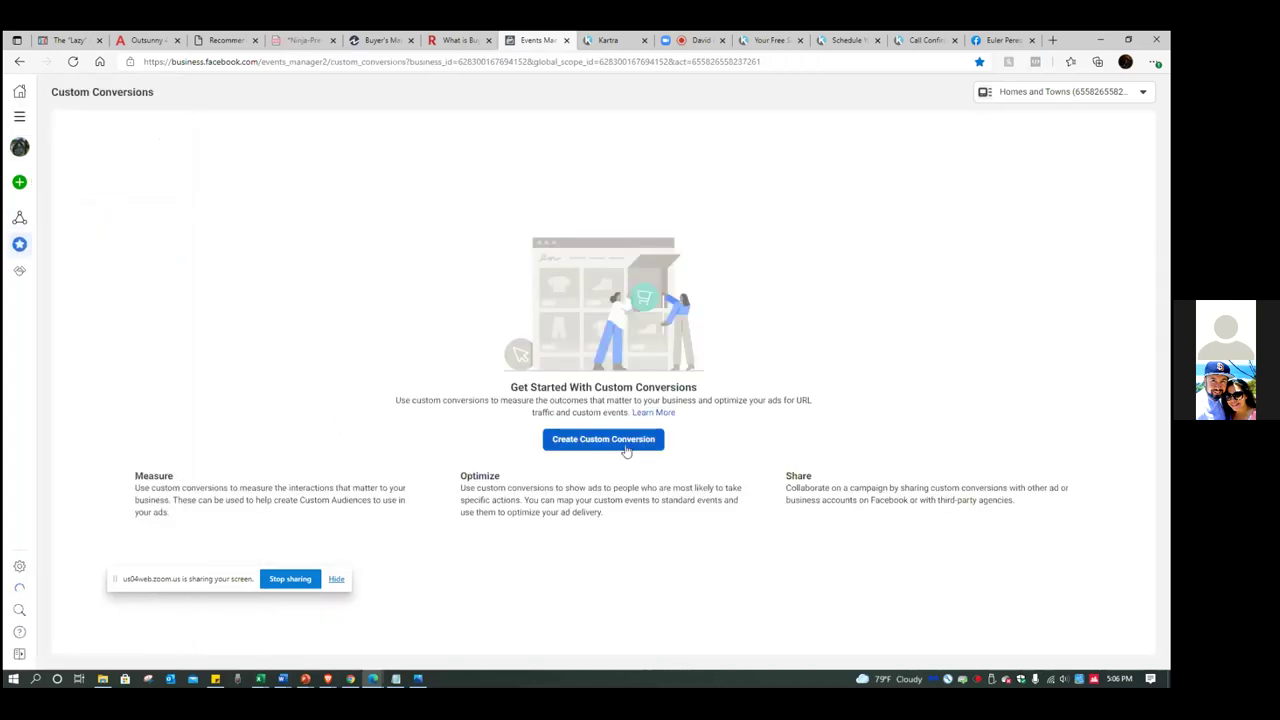
Start a custom conversion named Seller Guide Leads with the rule URL contains wesleychapelishome.com/thankyou.
left_click(614, 443)
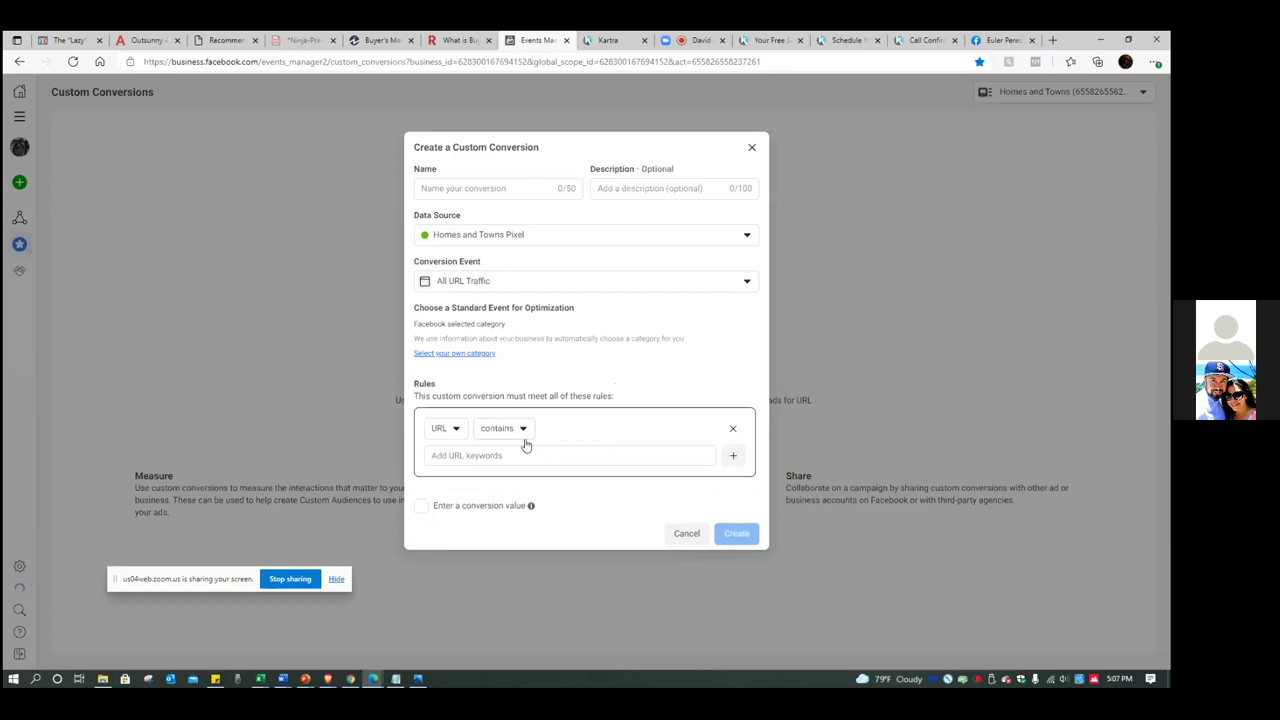
left_click(513, 456)
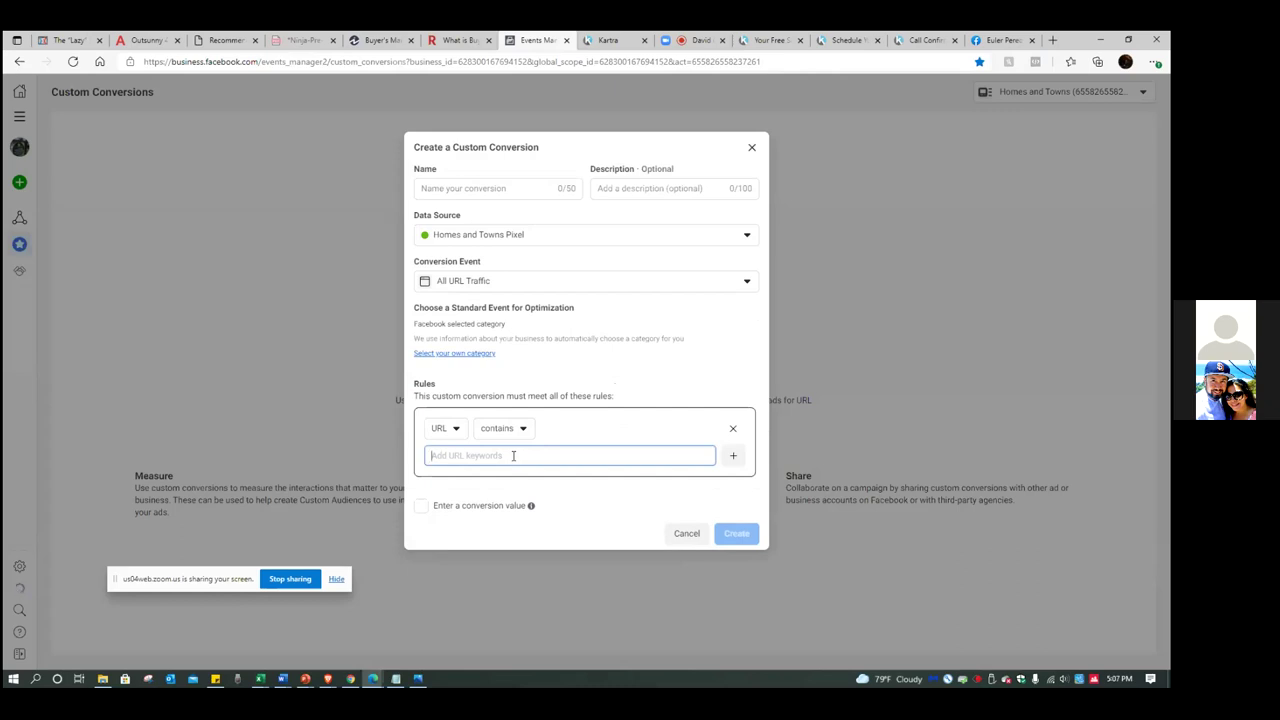
right_click(513, 456)
left_click(545, 285)
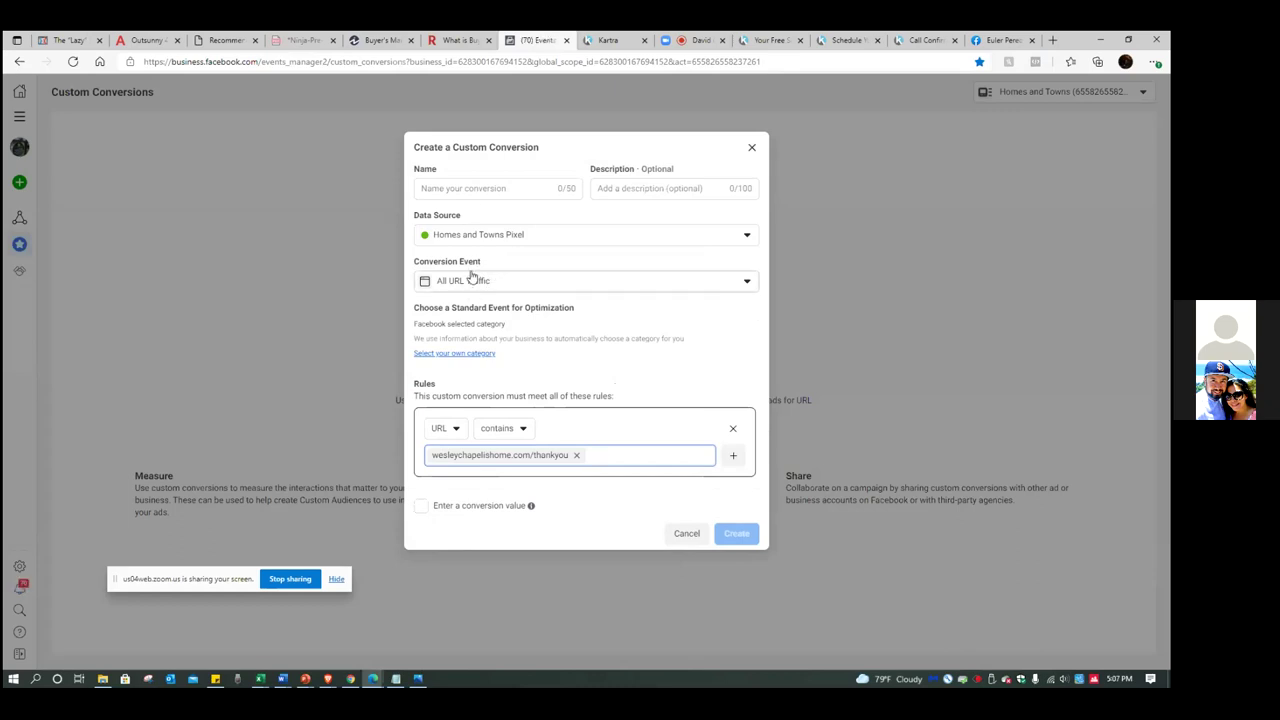
left_click(512, 188)
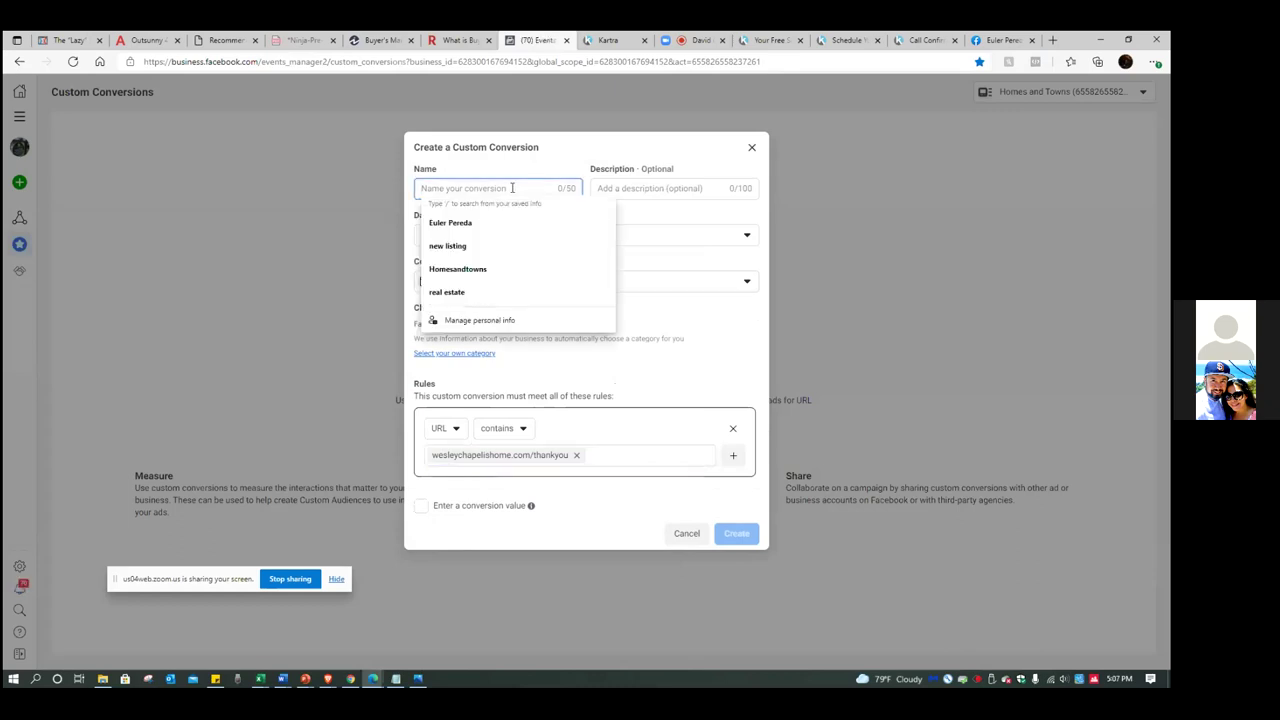
type("S")
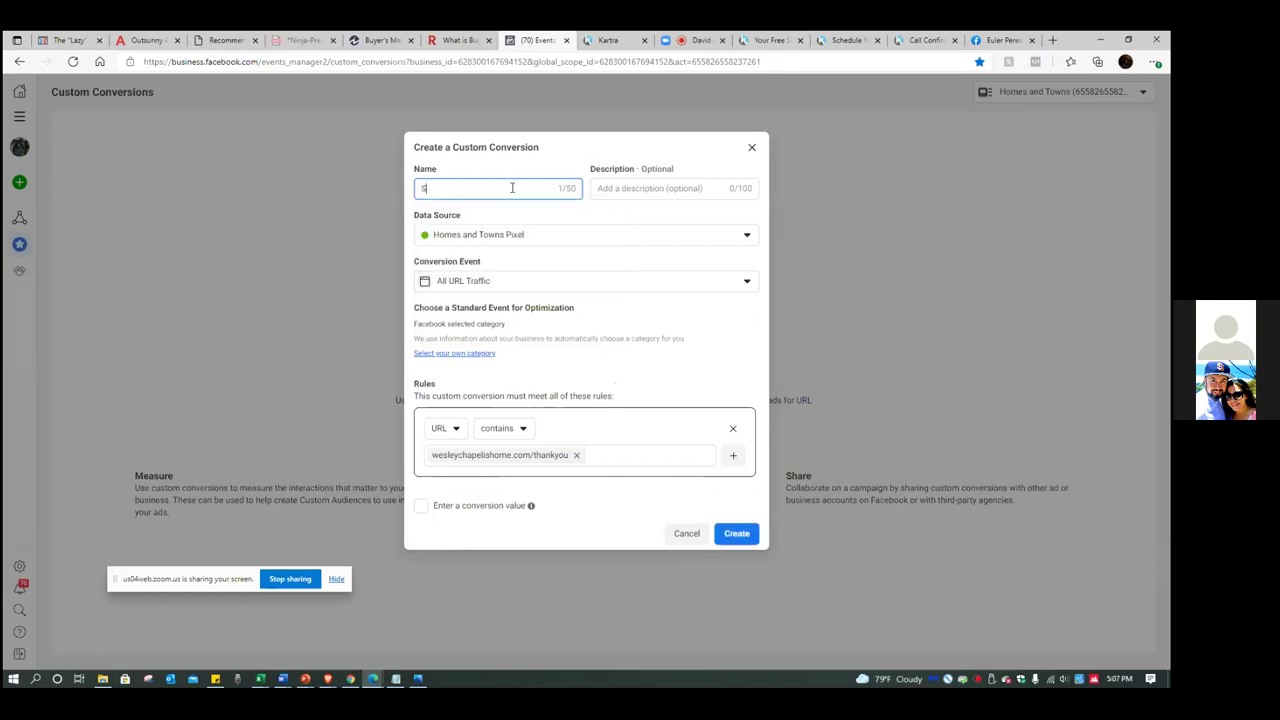
type("eller Guide Leads")
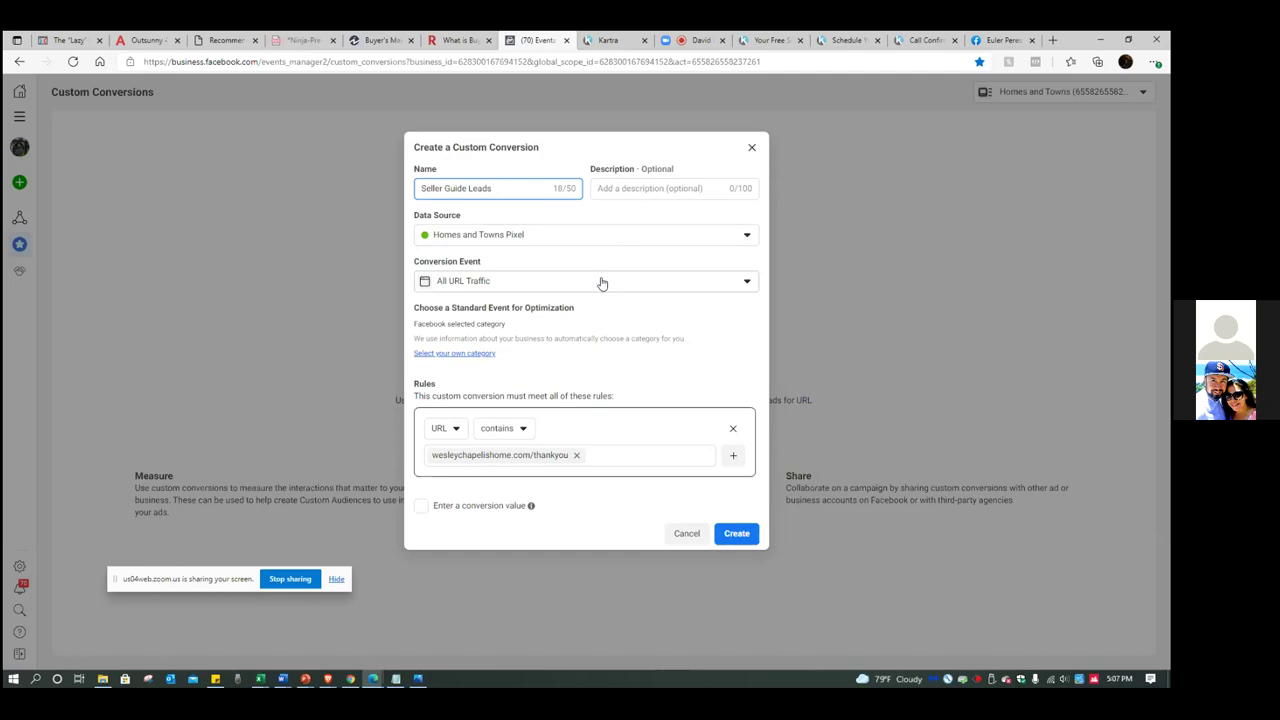
Choose Lead as the standard event for optimization and create the Seller Guide Leads conversion.
left_click(482, 354)
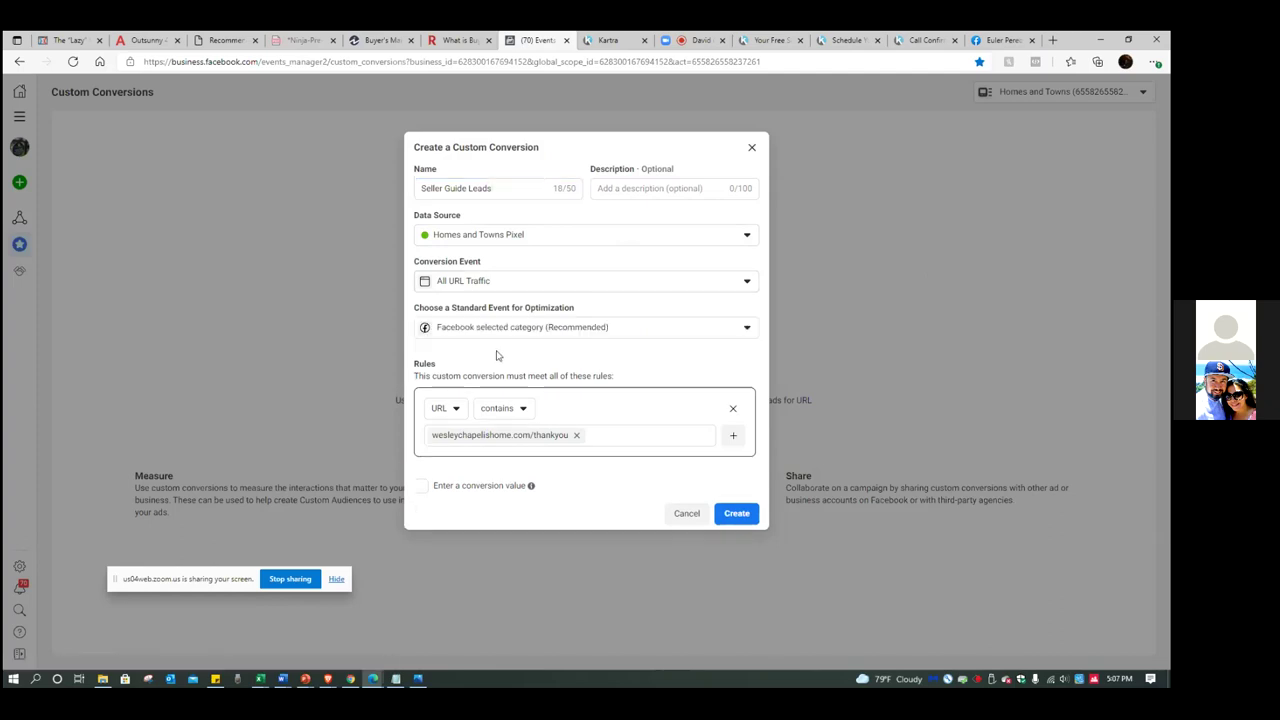
left_click(745, 330)
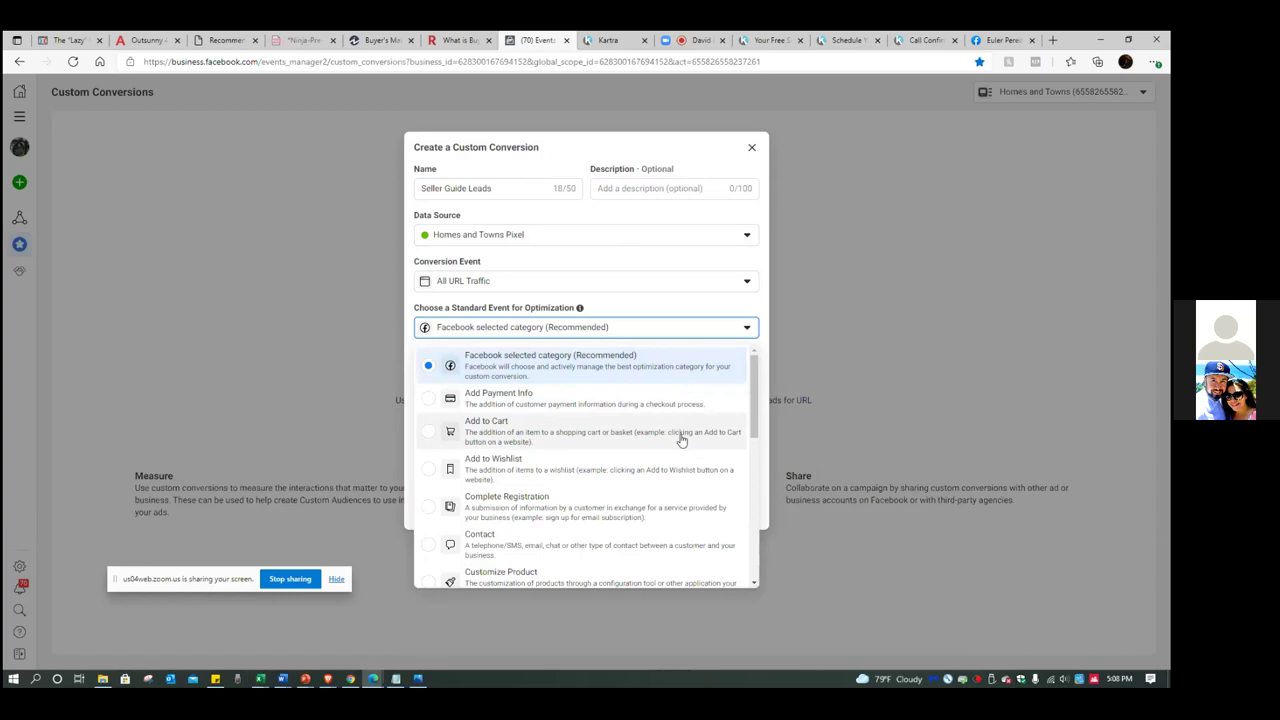
scroll(640, 450, "down", 3)
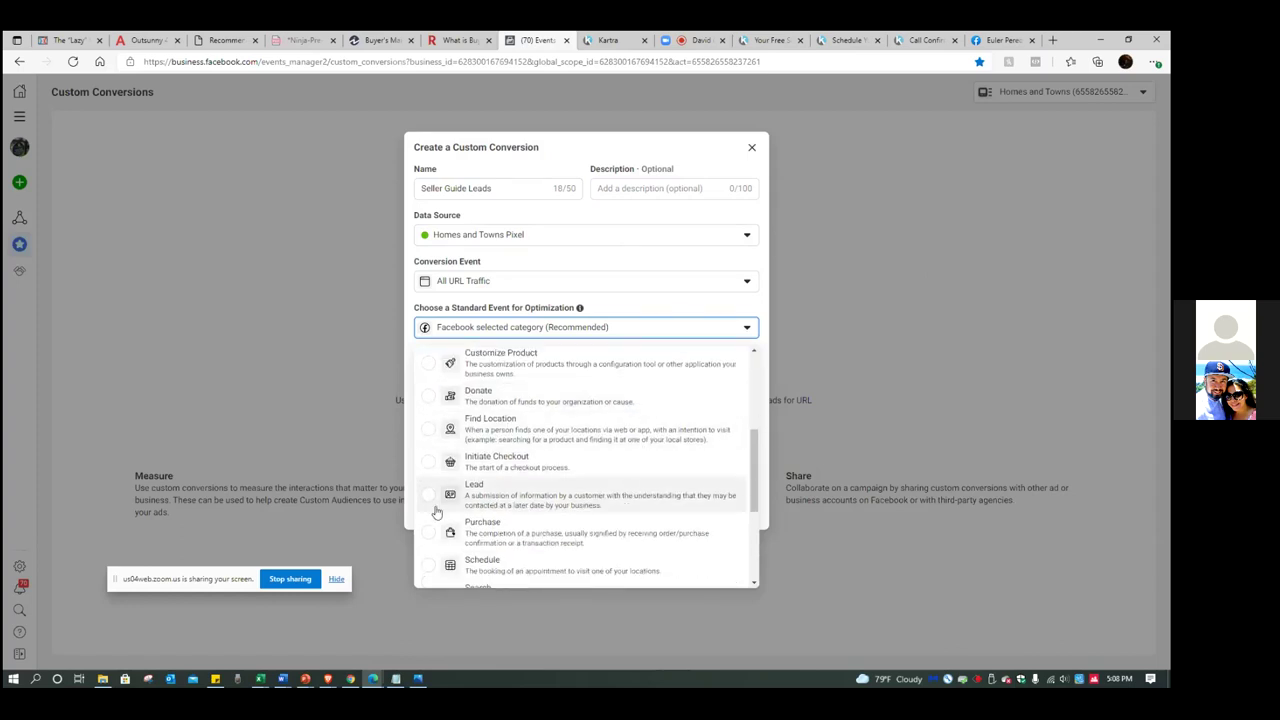
left_click(511, 497)
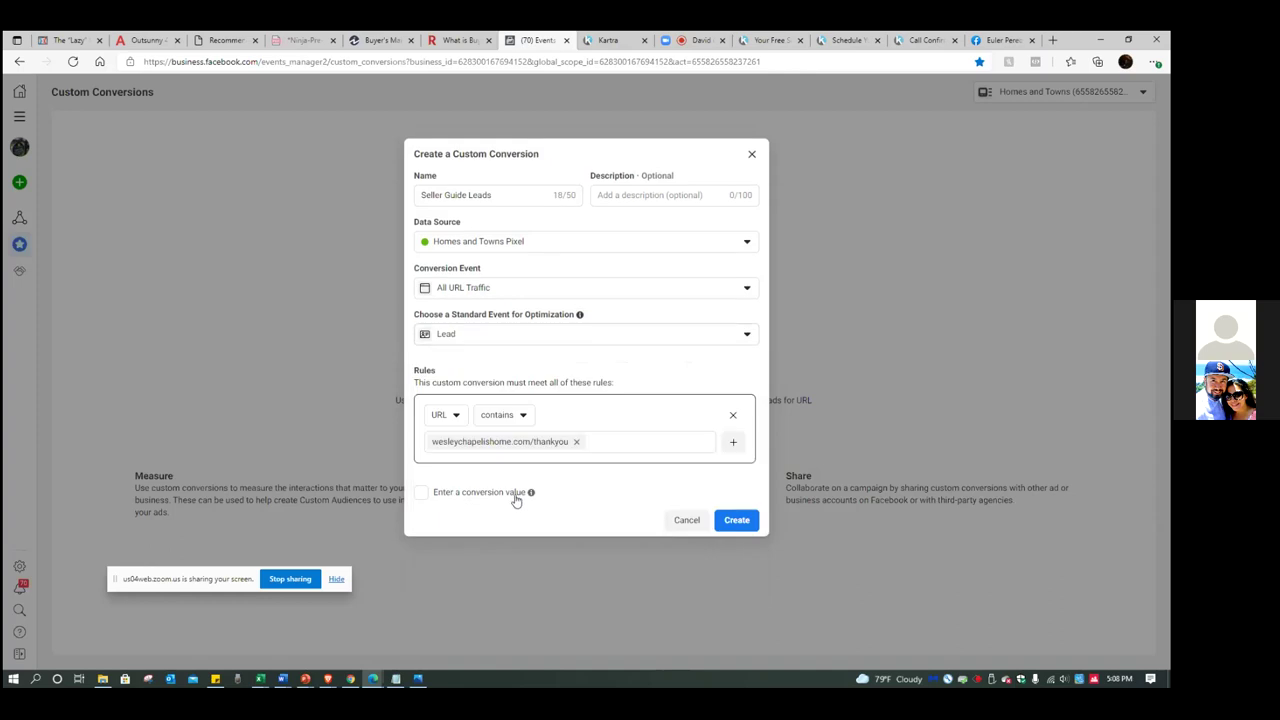
left_click(736, 521)
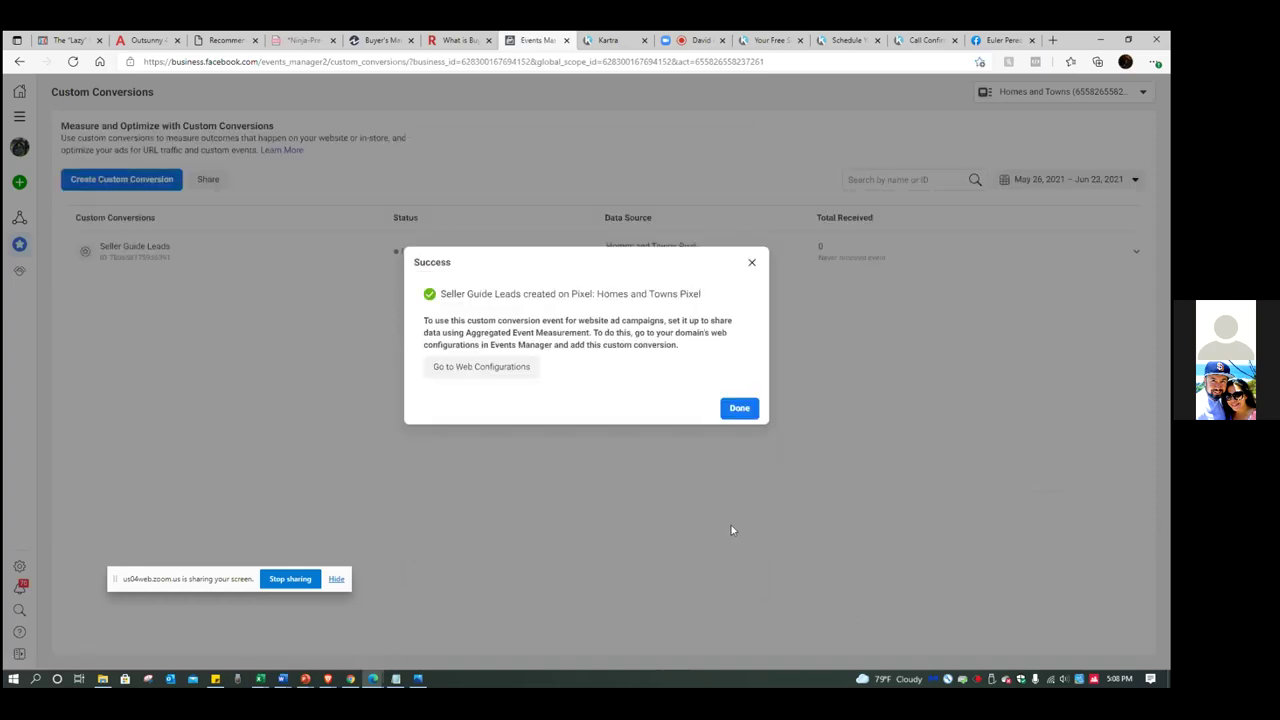
left_click(738, 410)
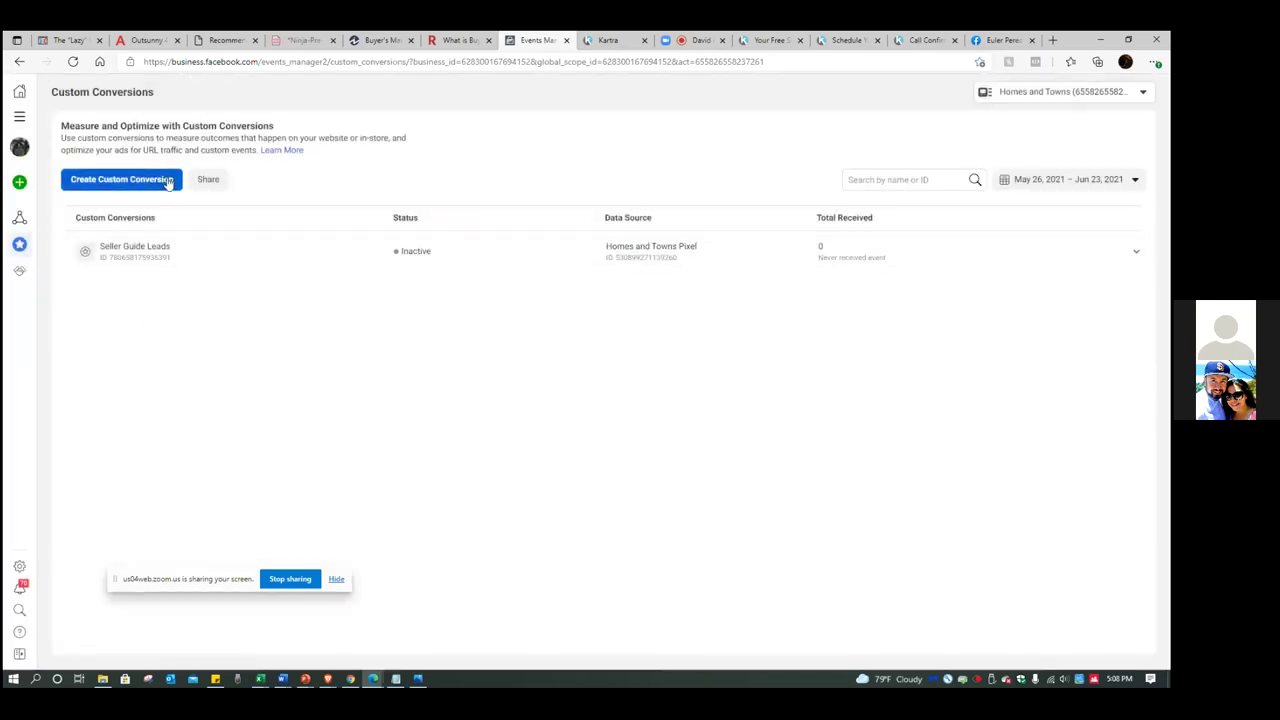
From the Seller Guide Leads details, configure Aggregated Event Measurement and open the wesleychapelishome.com web events for editing.
left_click(155, 257)
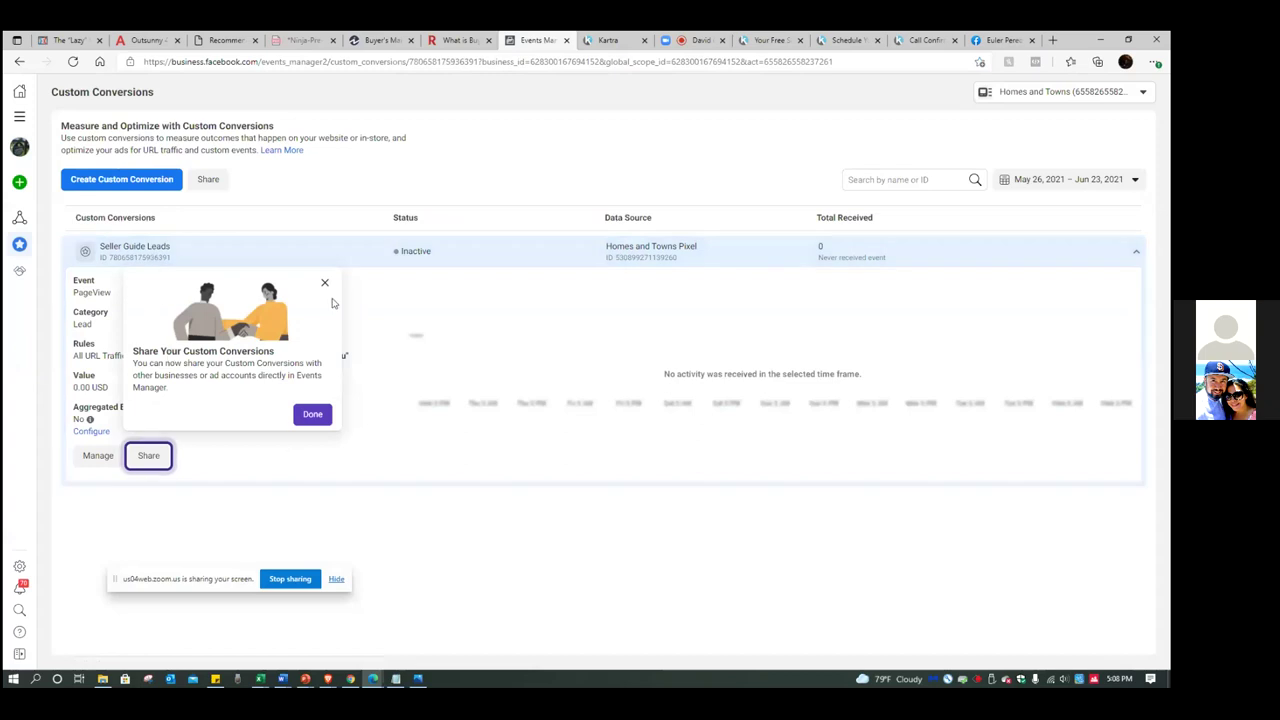
left_click(324, 283)
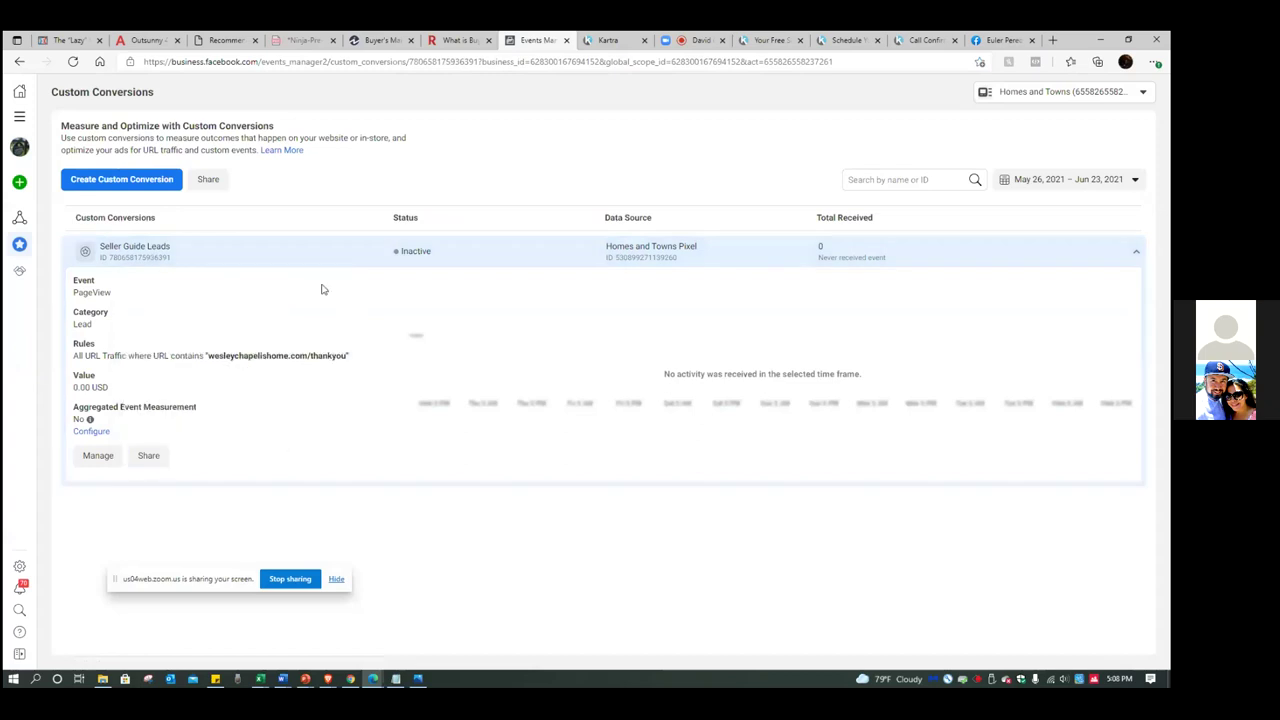
left_click(92, 431)
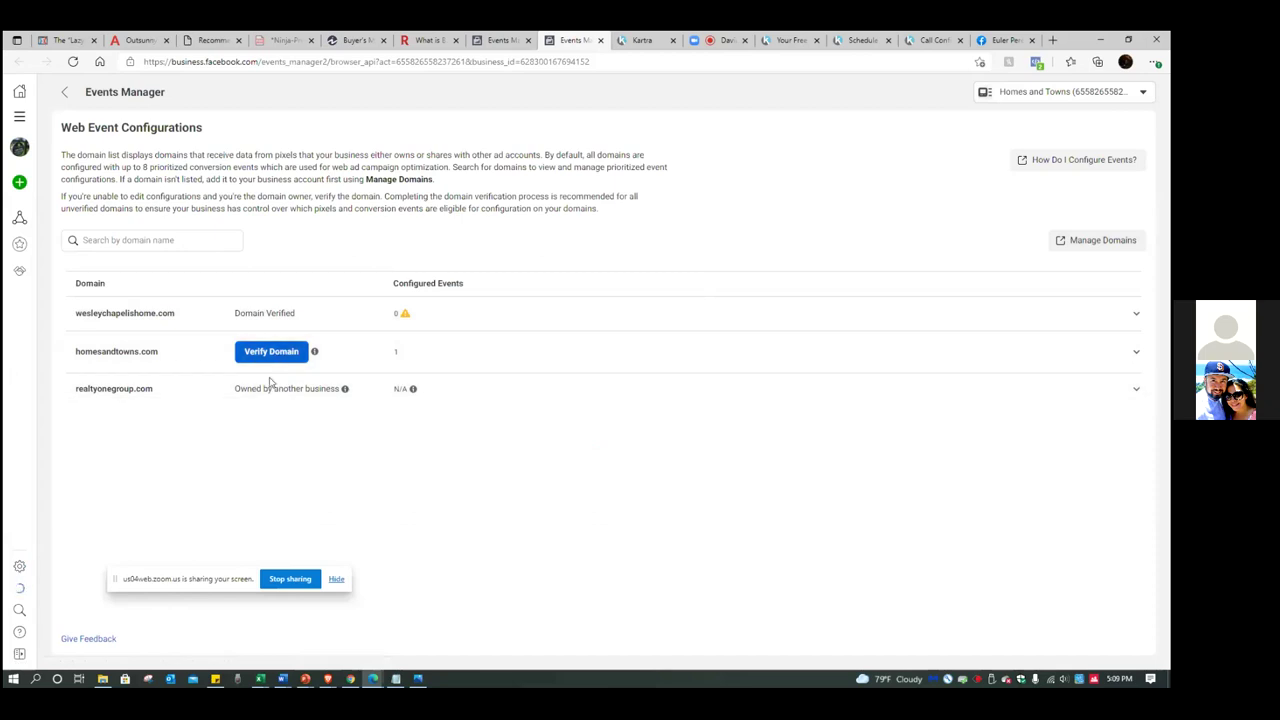
left_click(283, 317)
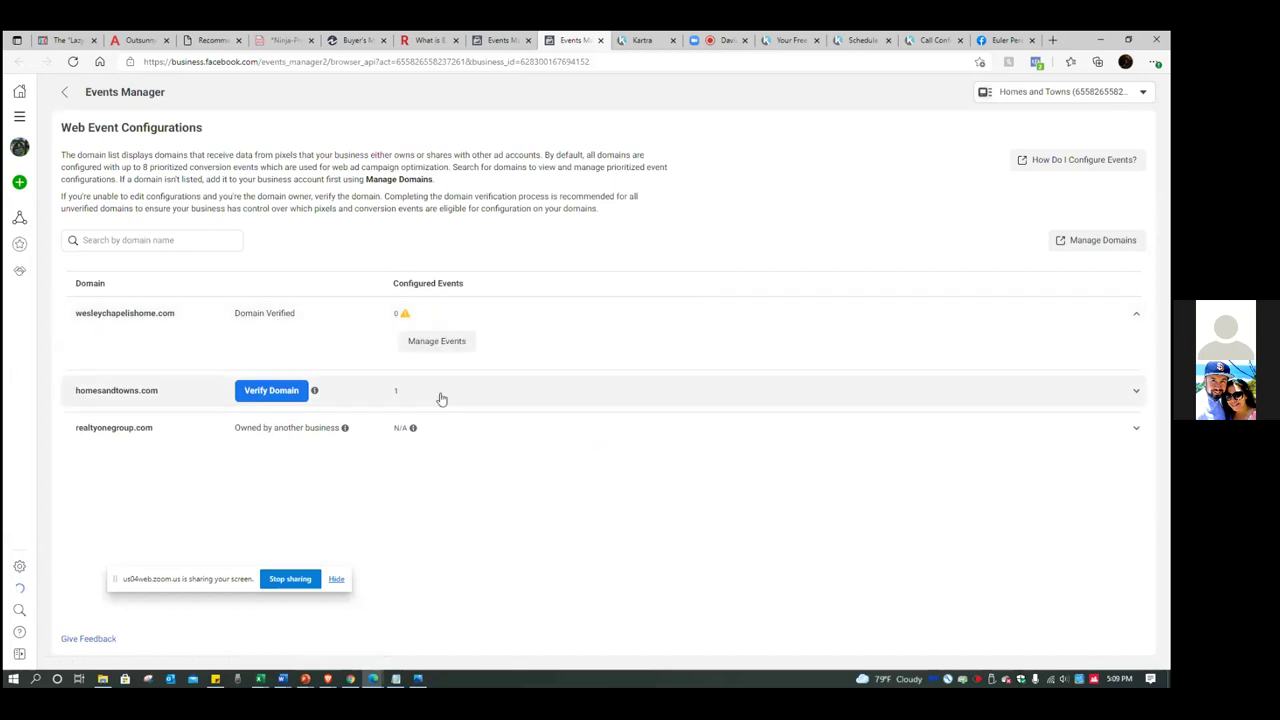
left_click(440, 343)
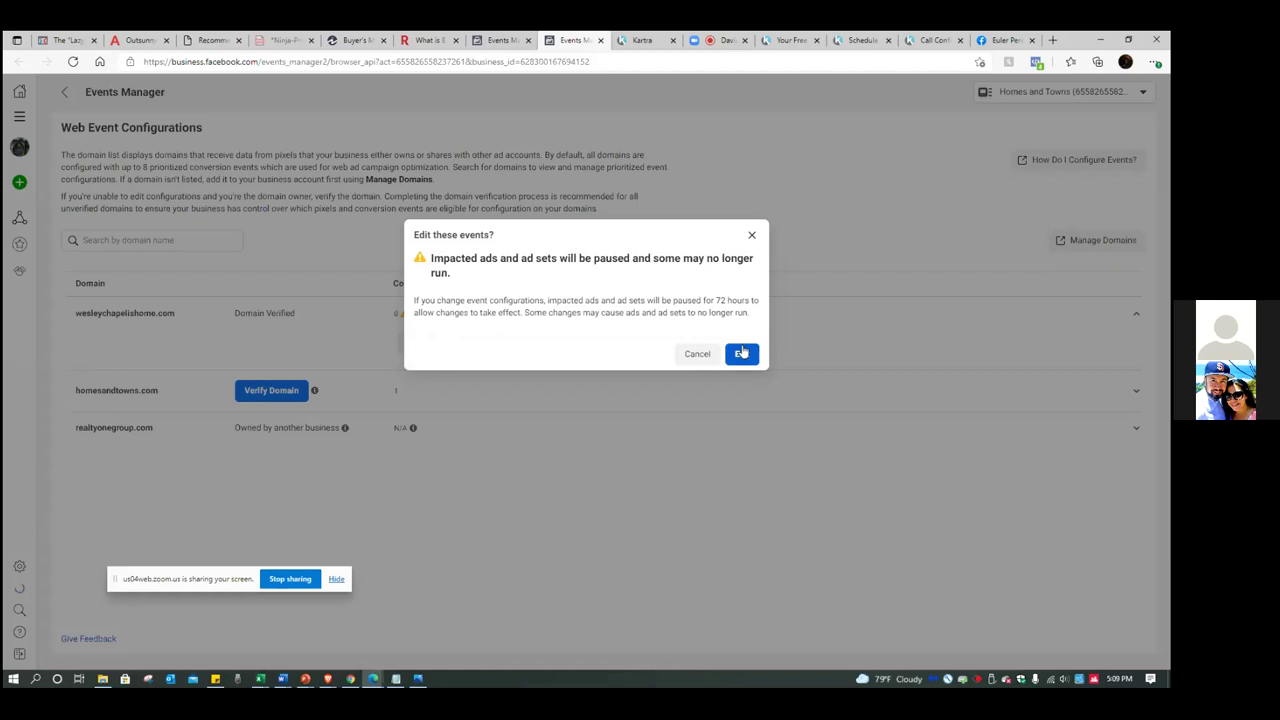
left_click(742, 353)
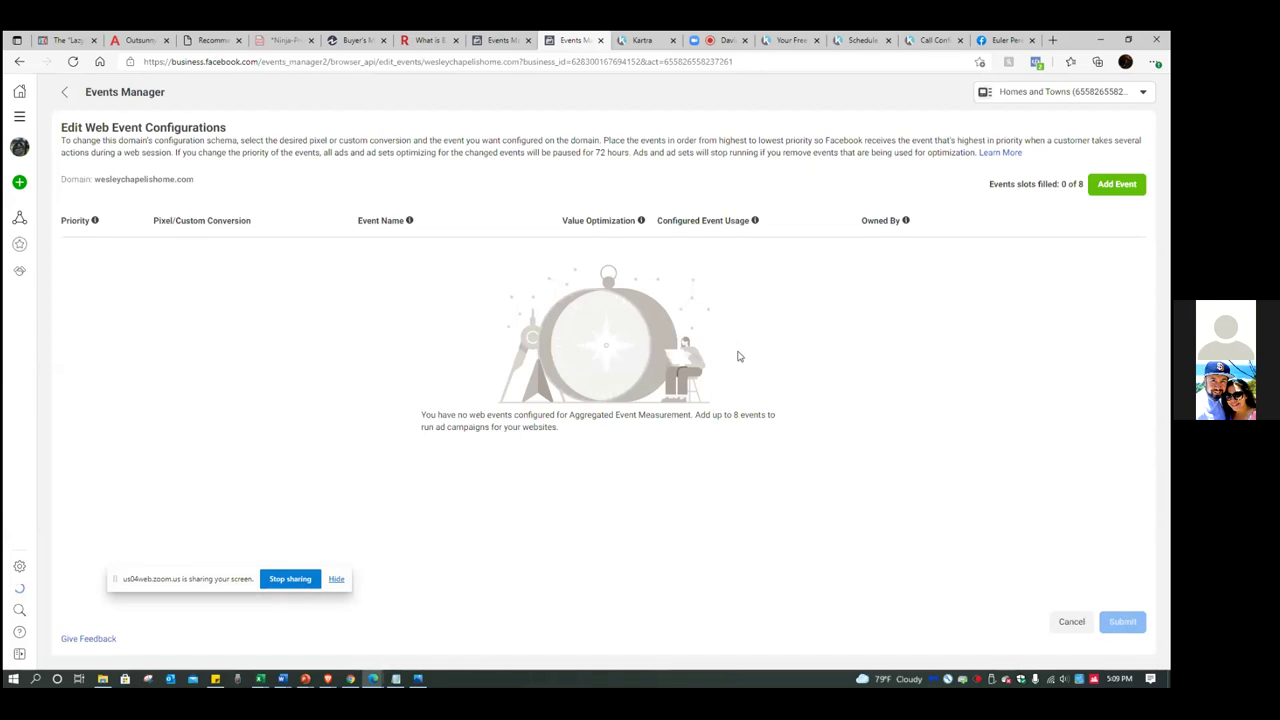
Add an event to the domain using Custom Conversion as the source and Seller guide leads as the event.
left_click(1116, 184)
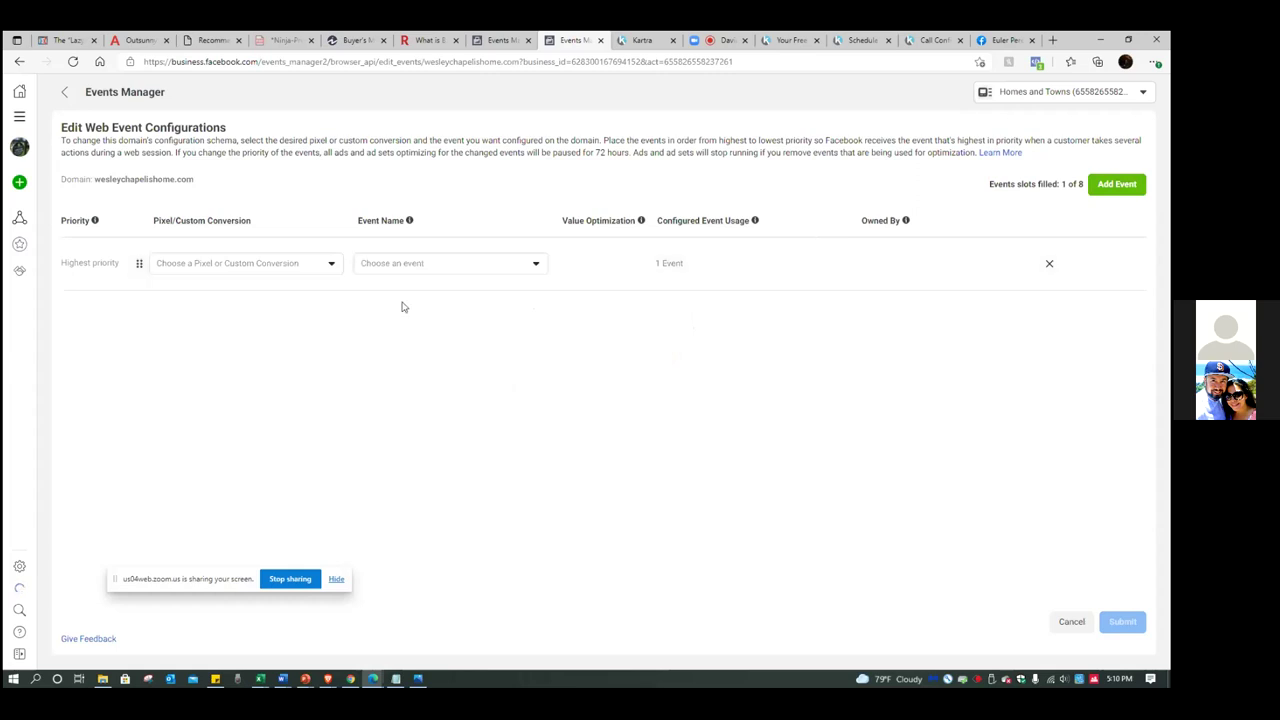
left_click(331, 266)
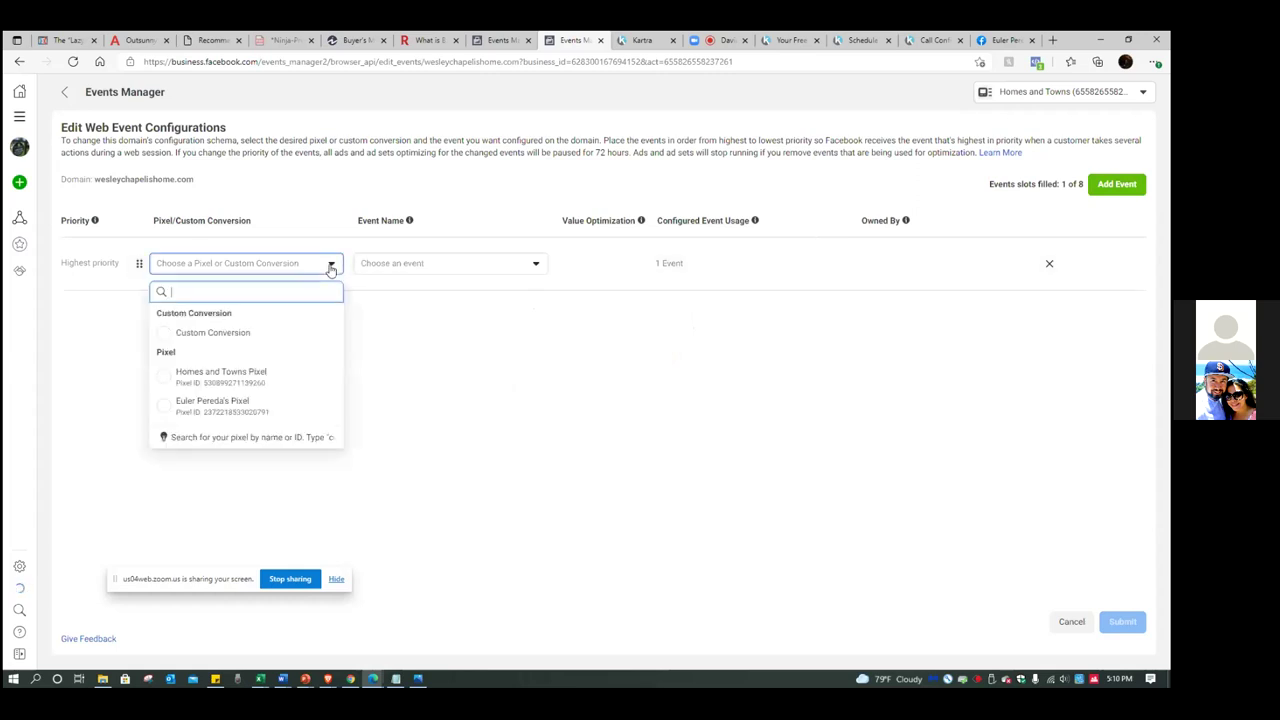
left_click(213, 332)
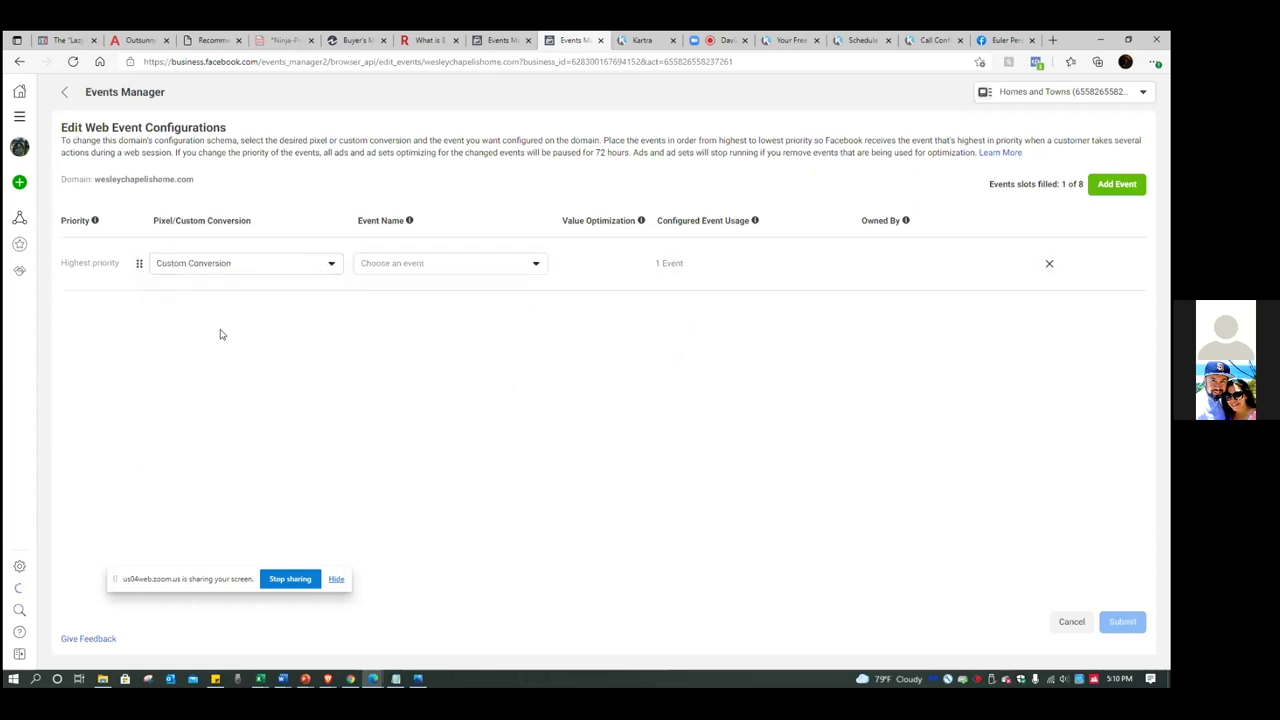
left_click(527, 268)
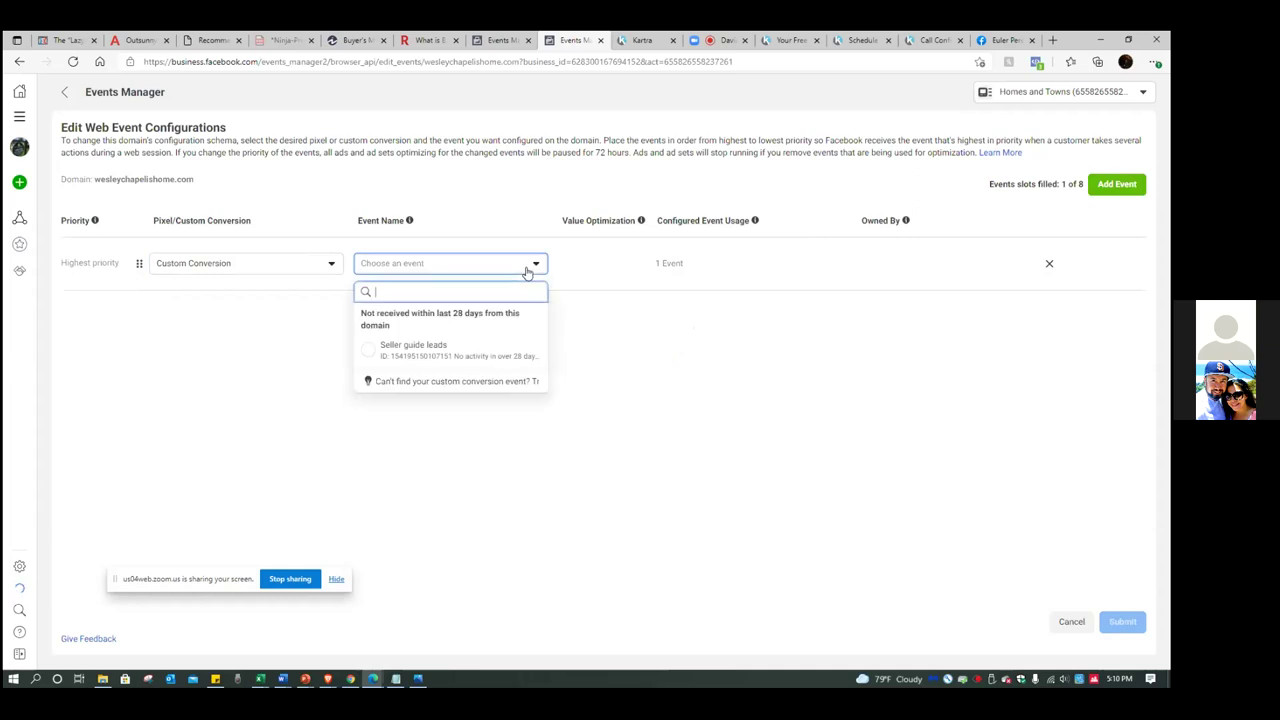
left_click(470, 356)
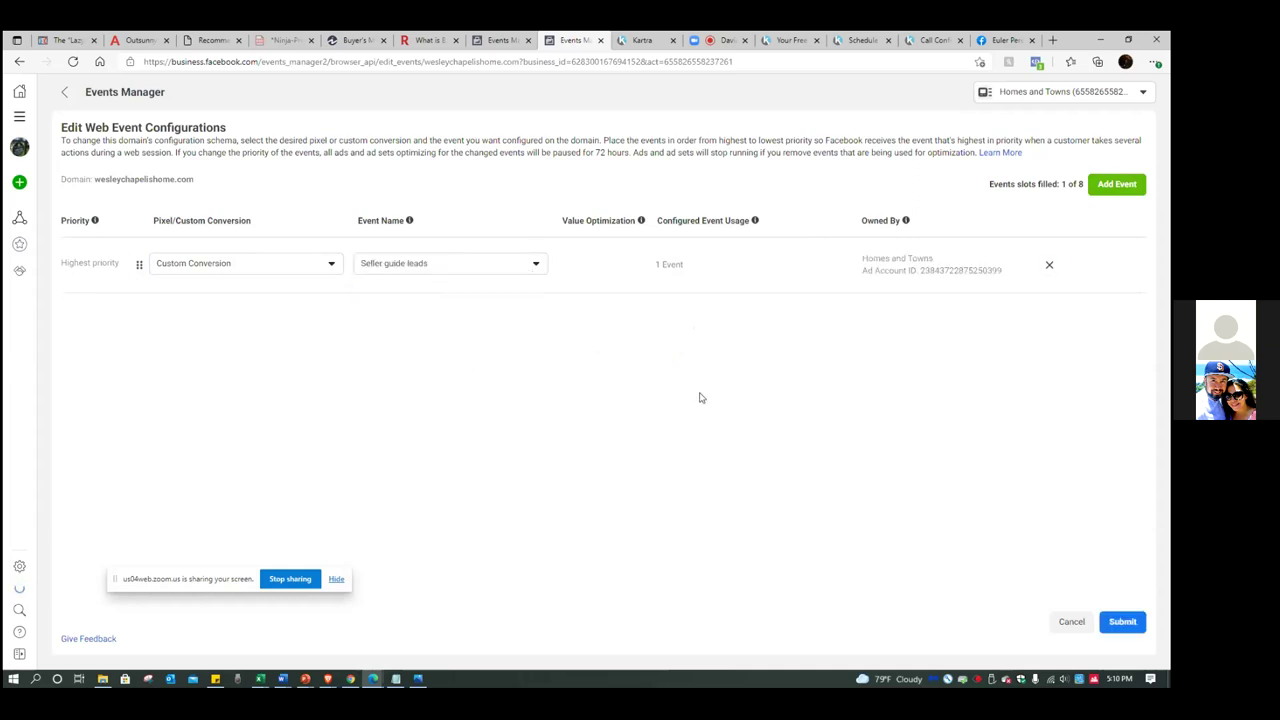
Submit the domain's event configuration, accept the 72-hour condition and apply the changes.
left_click(1124, 622)
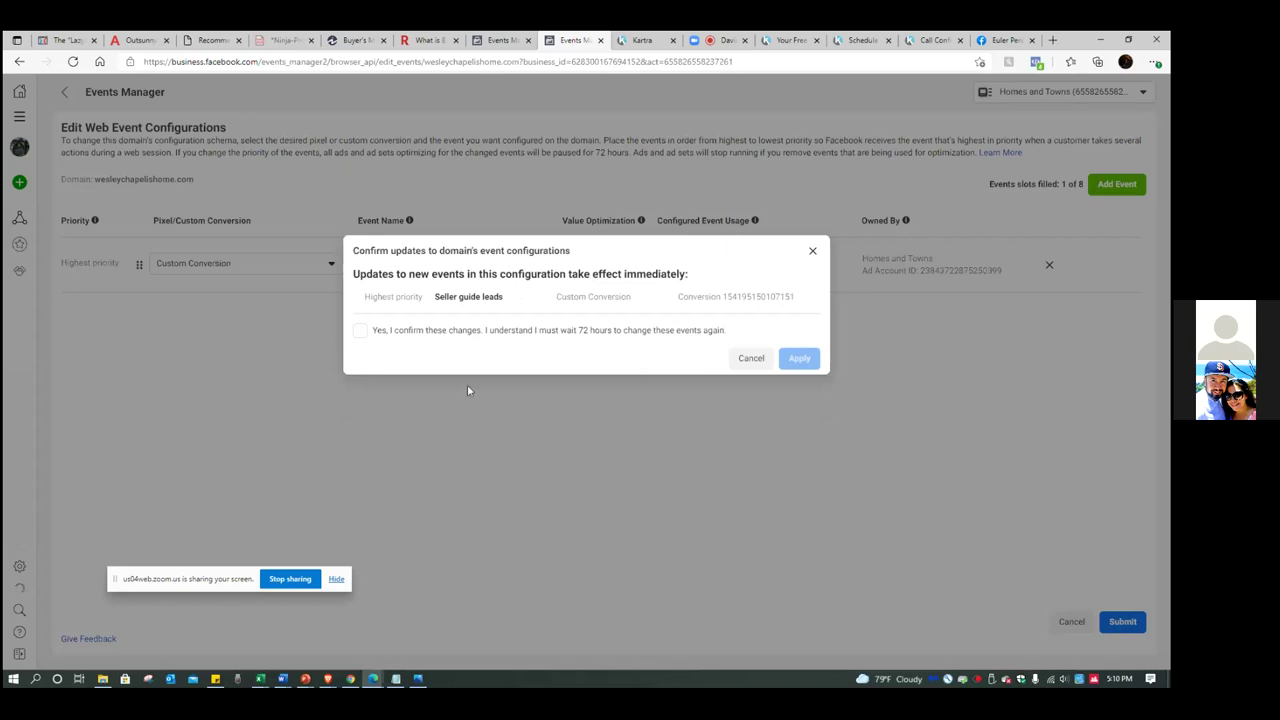
left_click(361, 333)
left_click(794, 358)
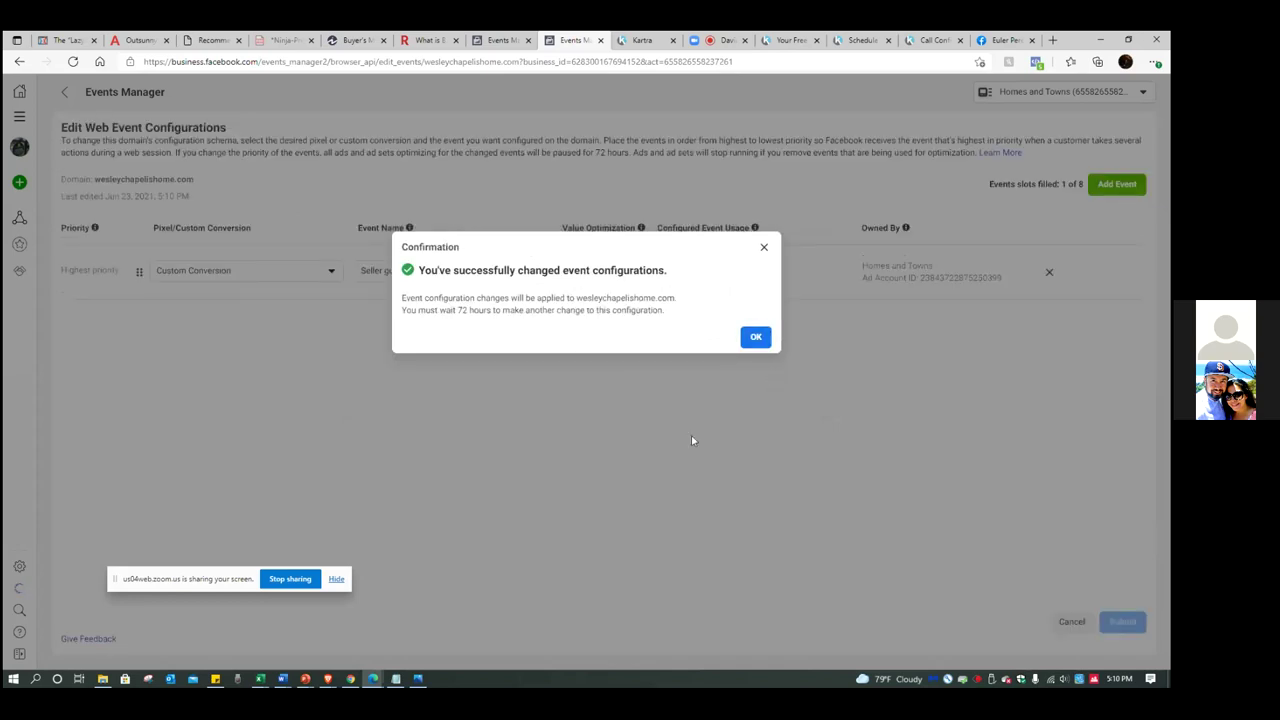
Dismiss the event configuration confirmation, view the Homes and Towns Pixel data source and open the custom conversions list.
left_click(755, 340)
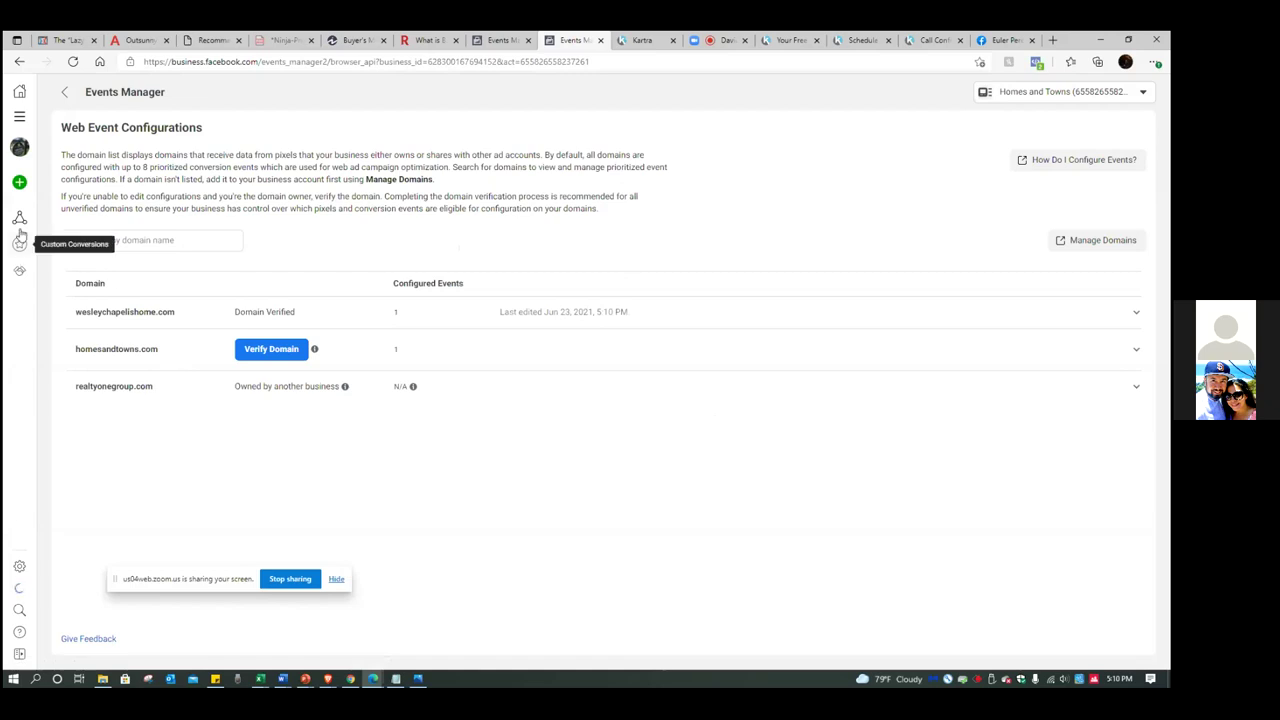
mouse_move(22, 217)
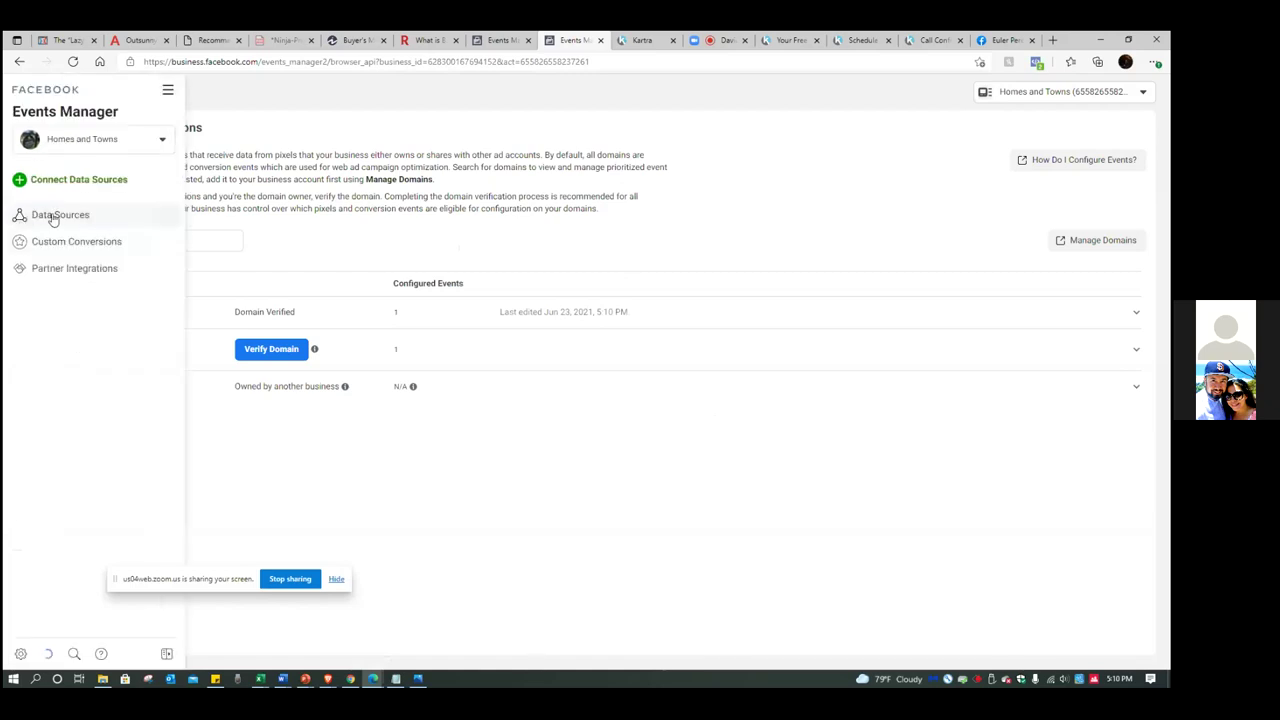
left_click(55, 215)
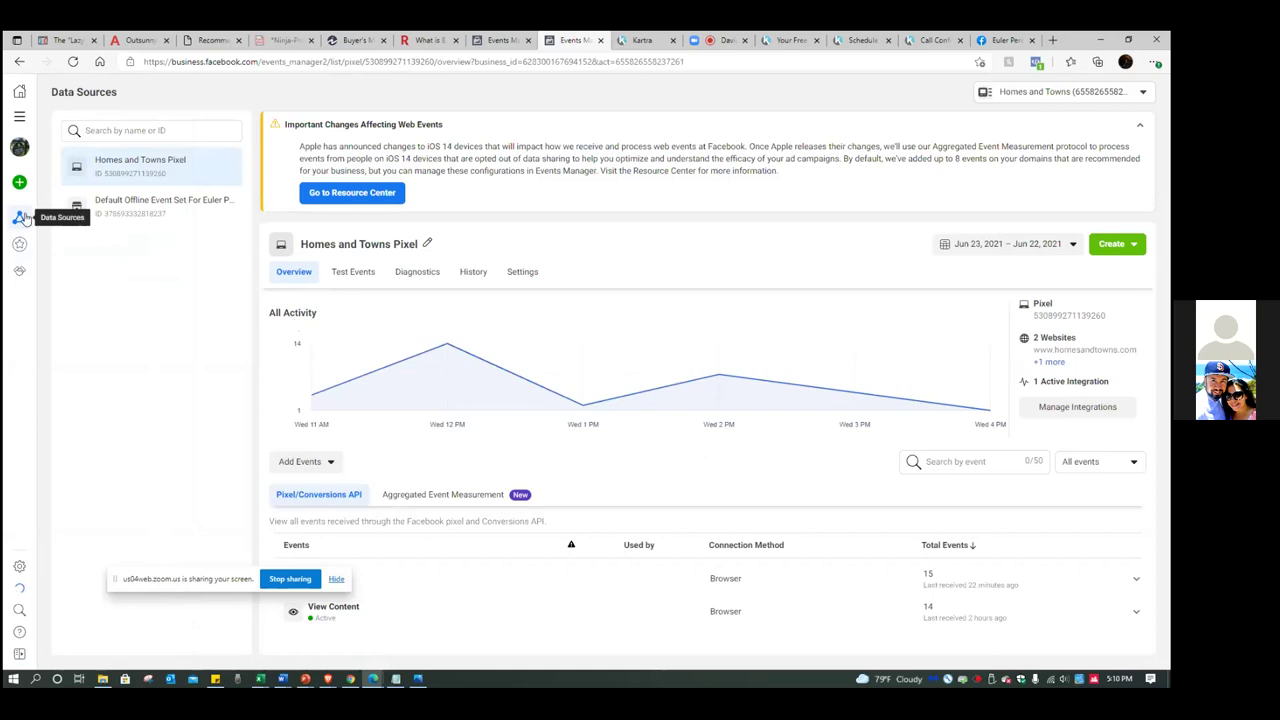
mouse_move(24, 218)
left_click(66, 243)
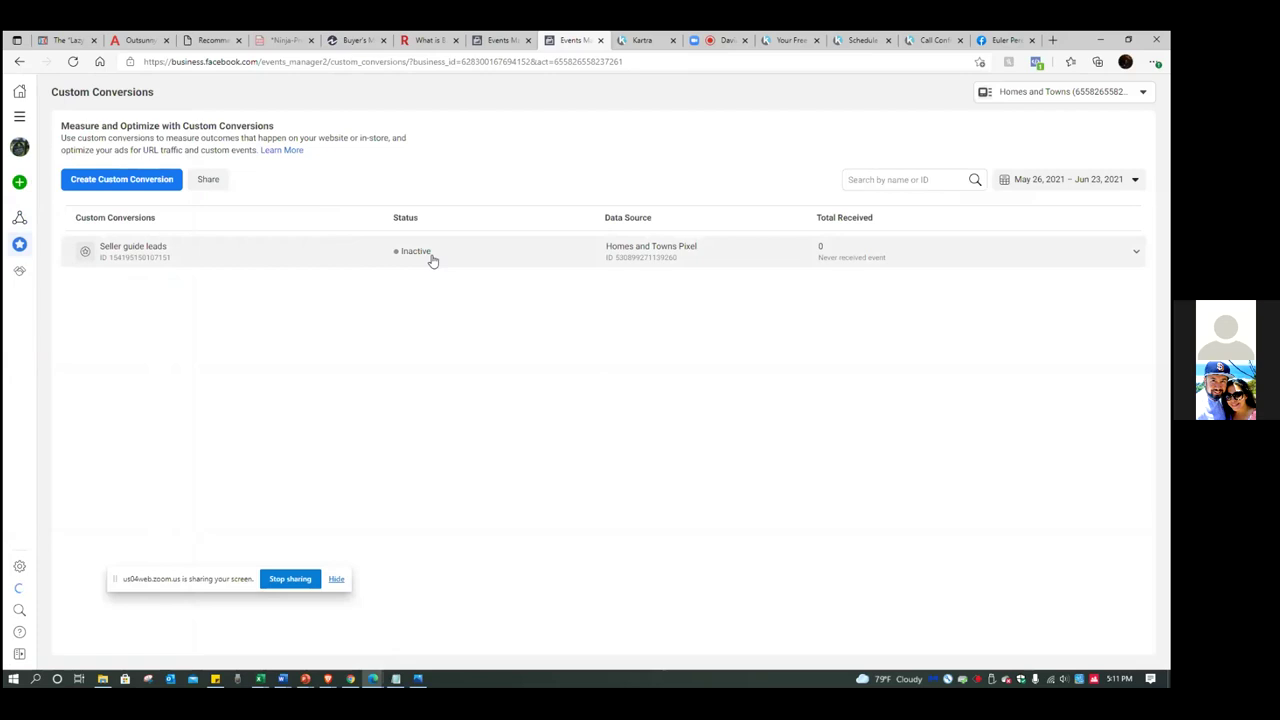
Reload the wesleychapelishome.com thank-you page to trigger the Seller guide leads conversion and return to the custom conversions list.
left_click(862, 40)
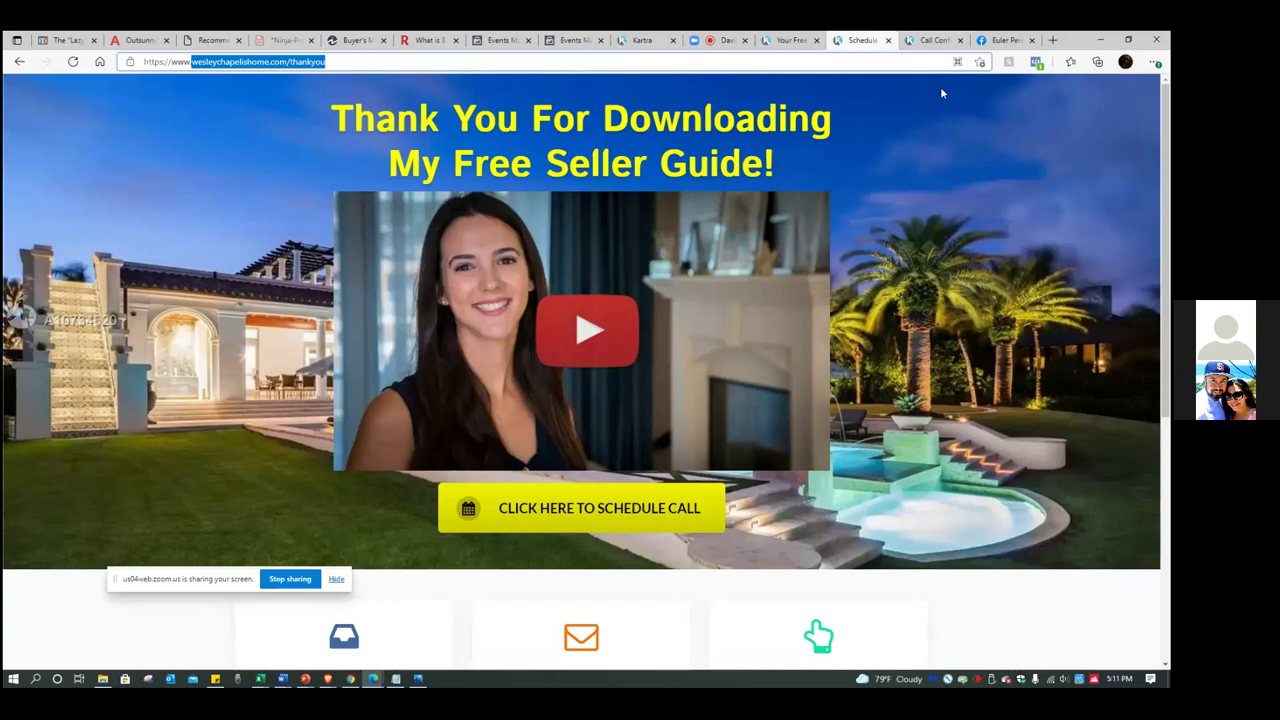
left_click(73, 62)
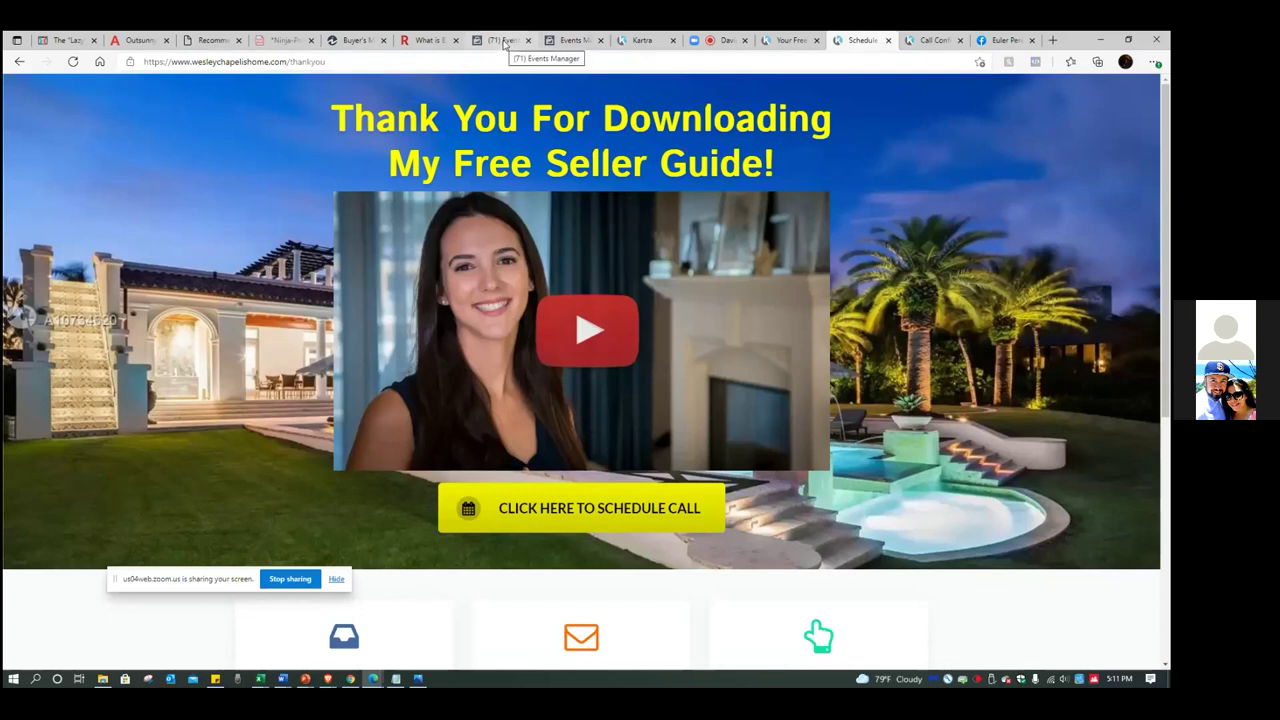
left_click(505, 41)
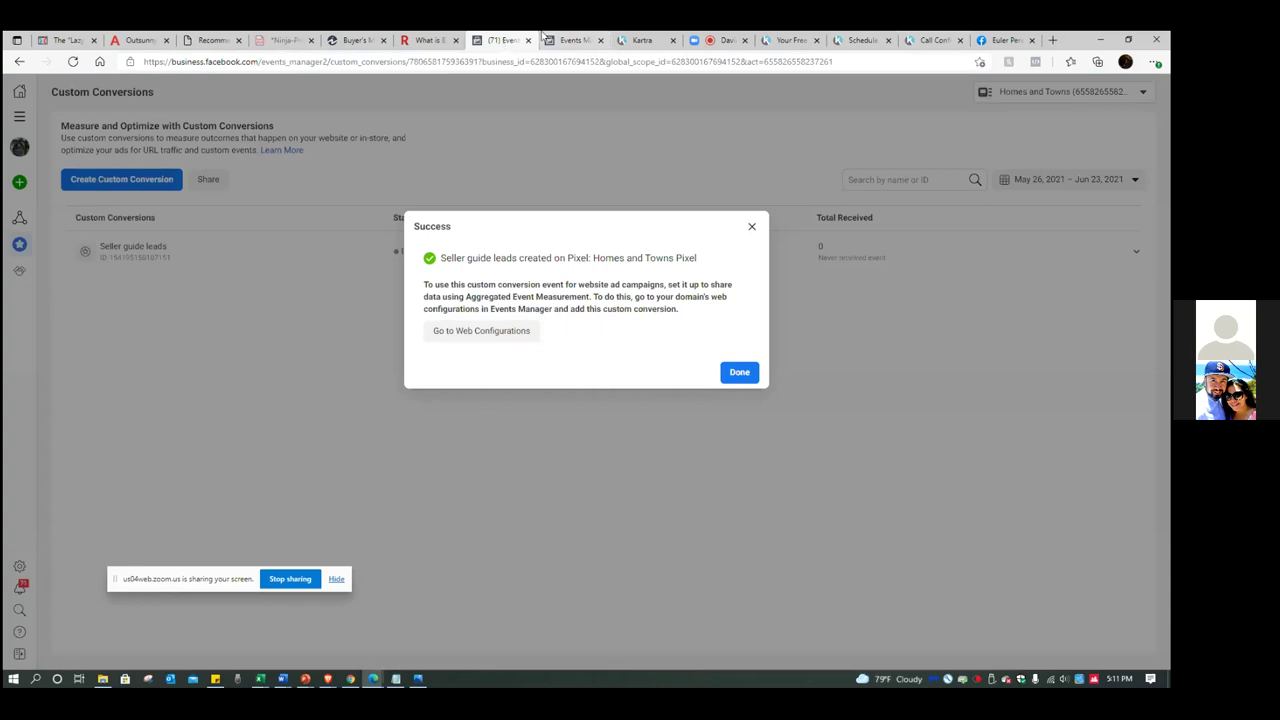
left_click(568, 41)
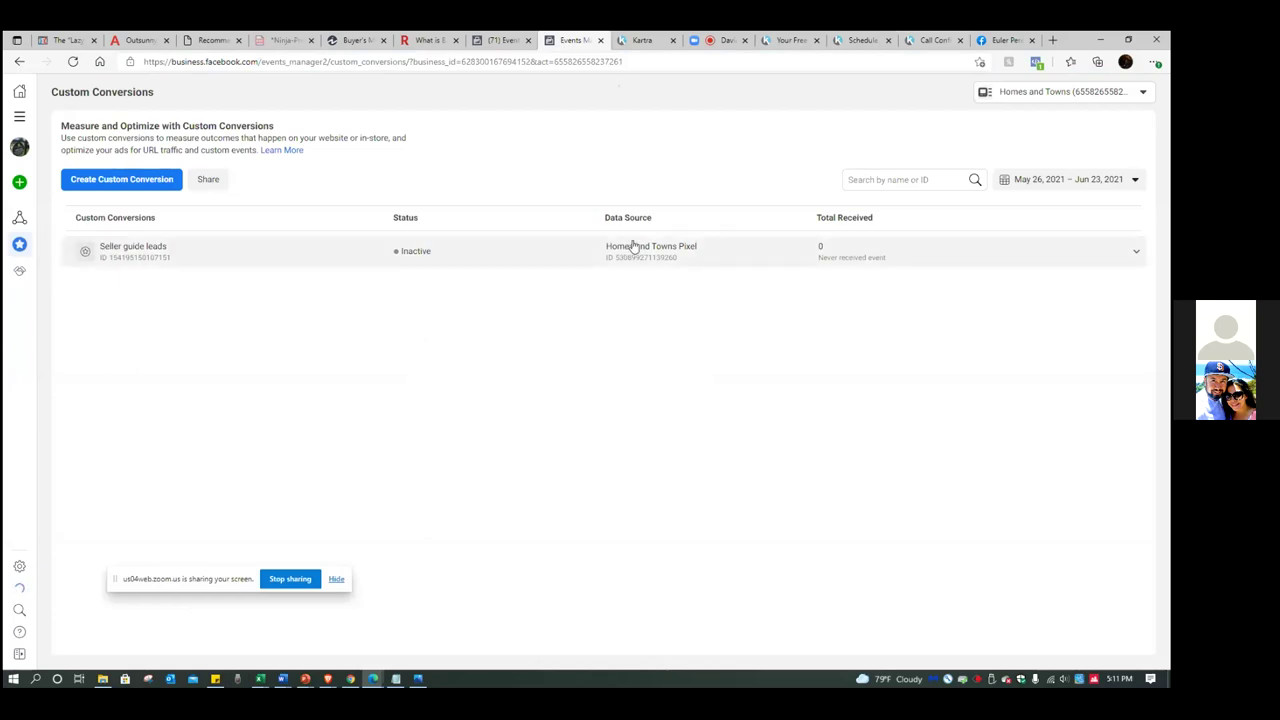
Inspect the thank-you page's pixel events with Facebook Pixel Helper and refresh the custom conversions list to check the Seller guide leads status.
left_click(856, 41)
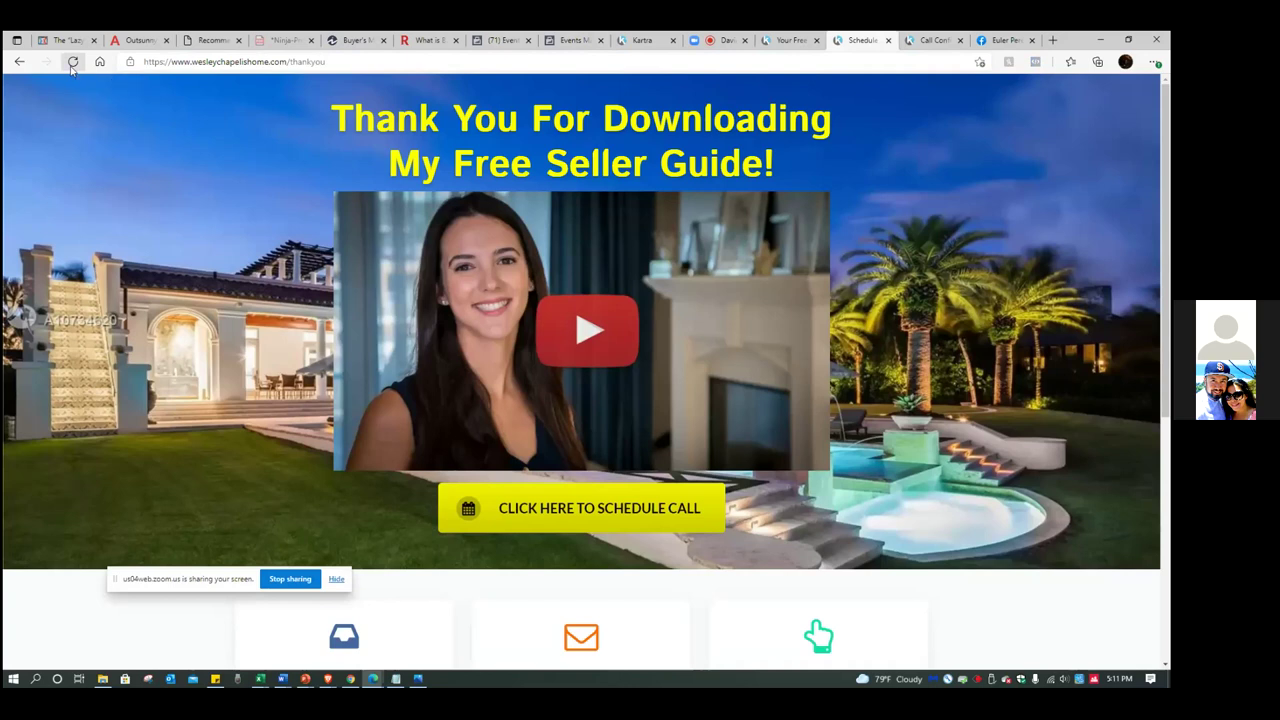
key("ctrl+l")
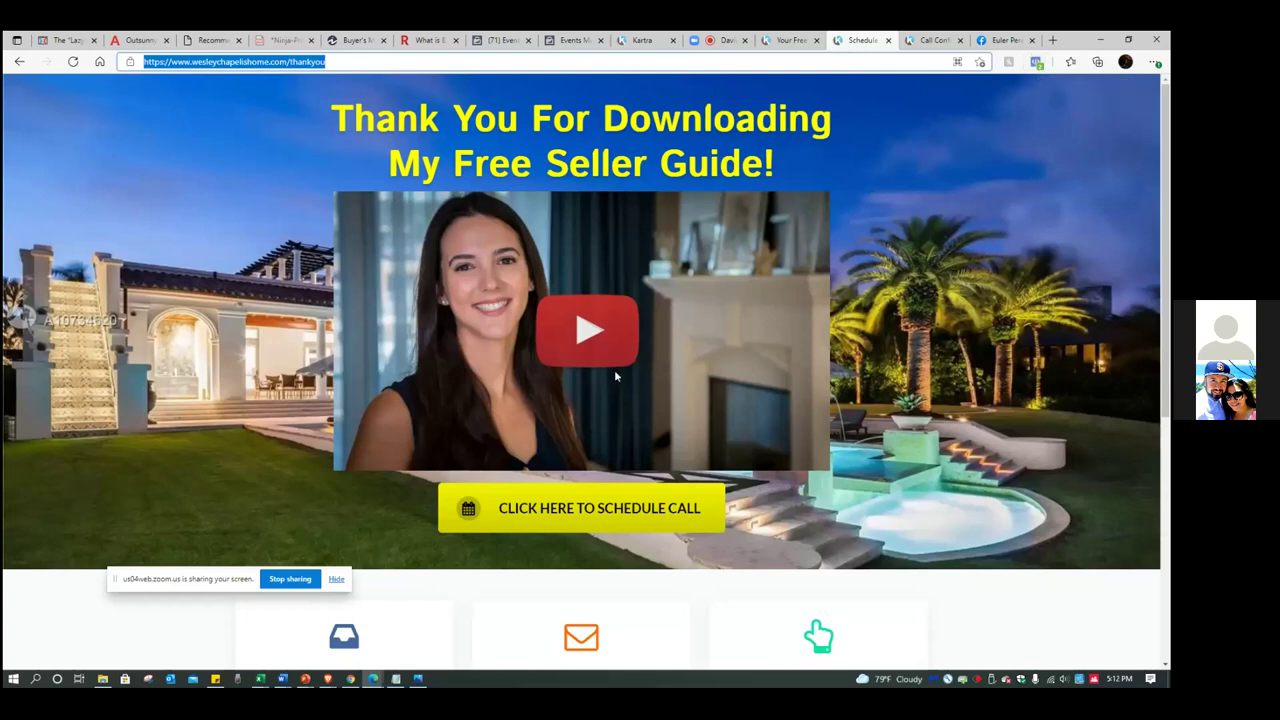
left_click(1037, 63)
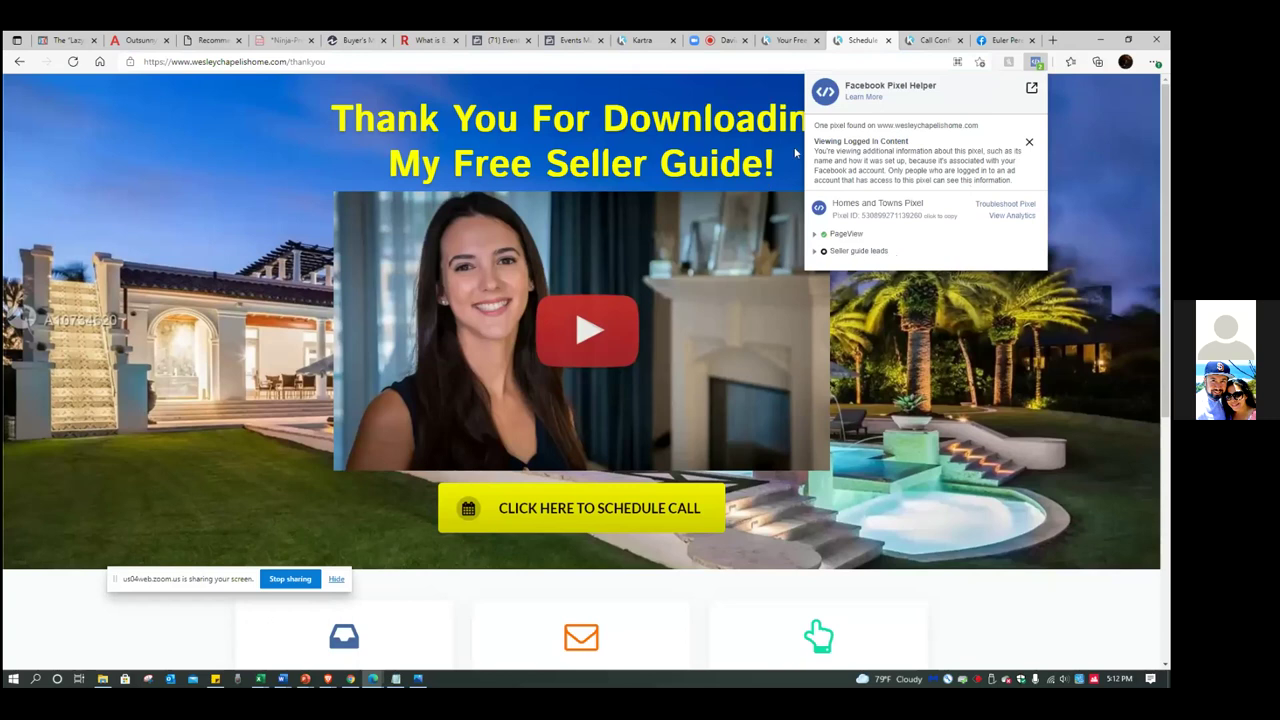
left_click(568, 40)
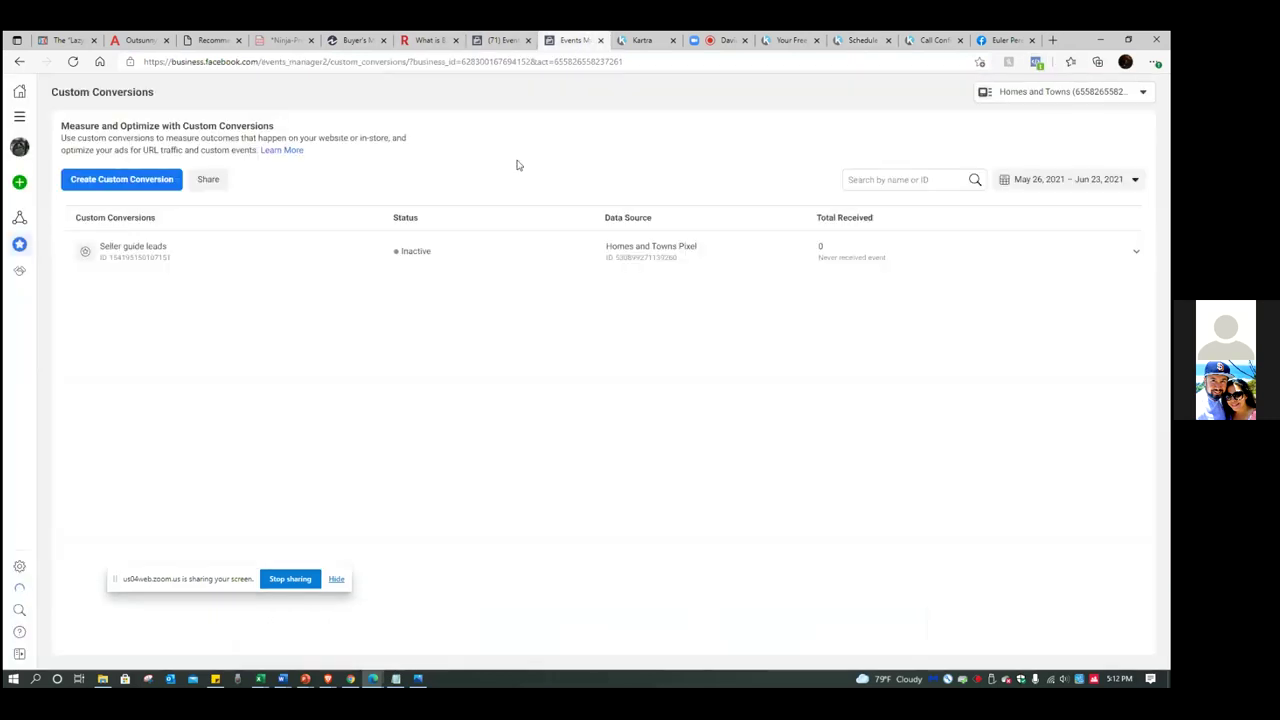
left_click(73, 62)
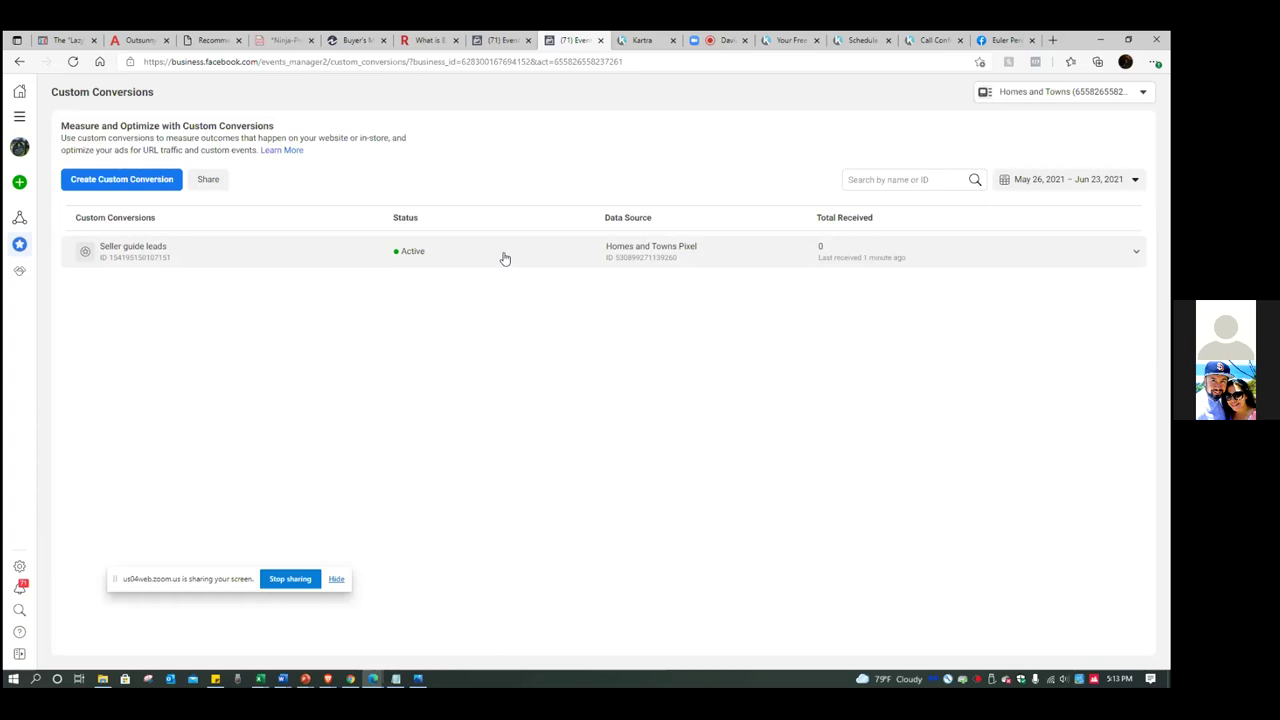
Switch to Ads Manager and create a new campaign with the Conversions objective.
left_click(19, 118)
left_click(86, 177)
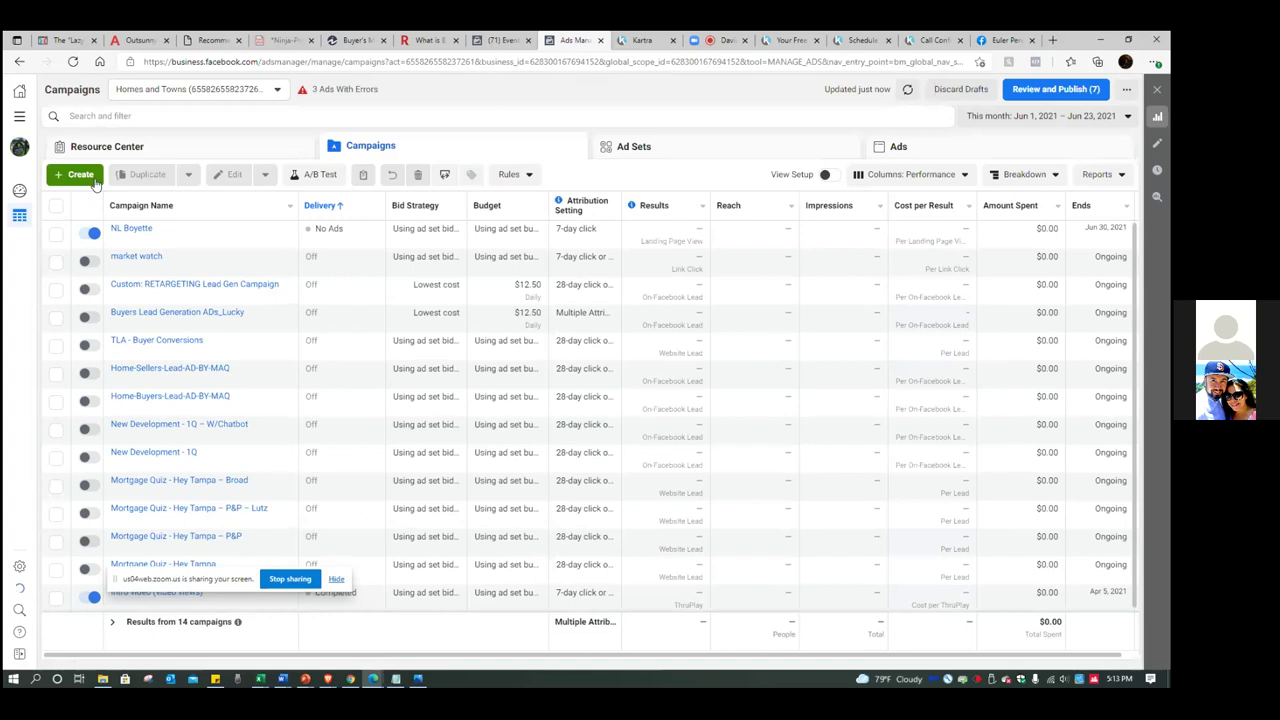
left_click(83, 176)
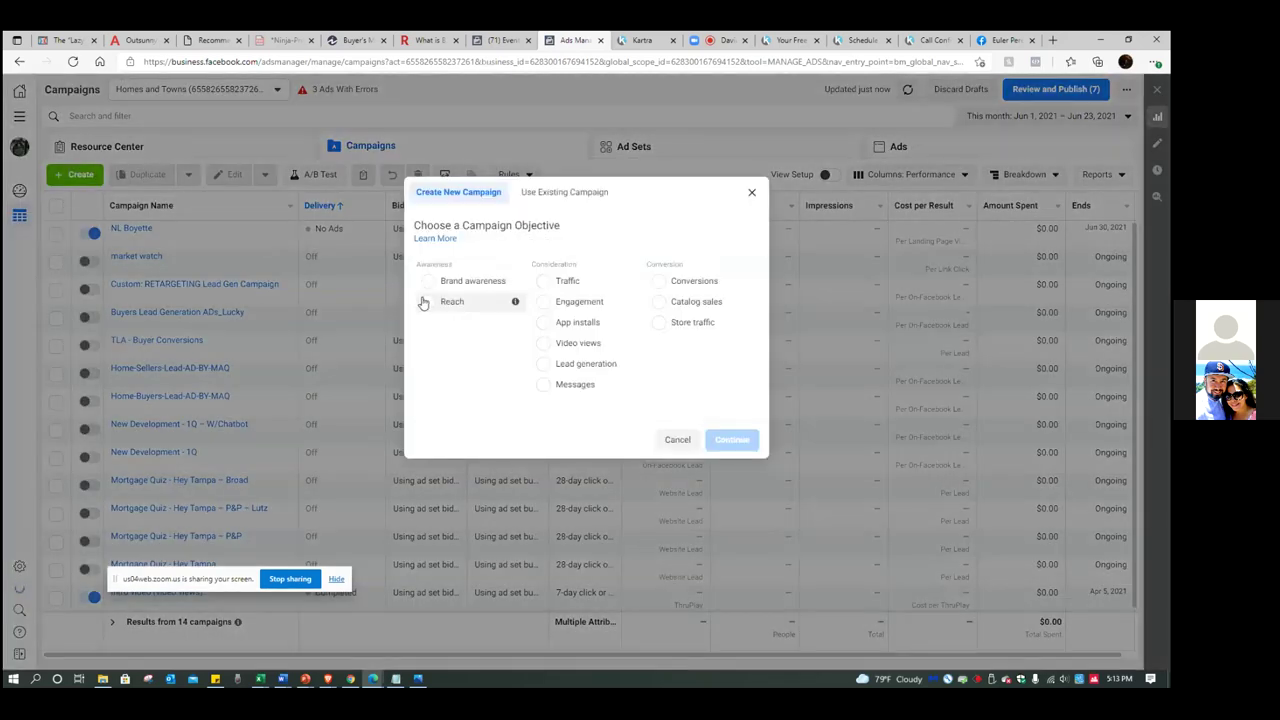
left_click(659, 283)
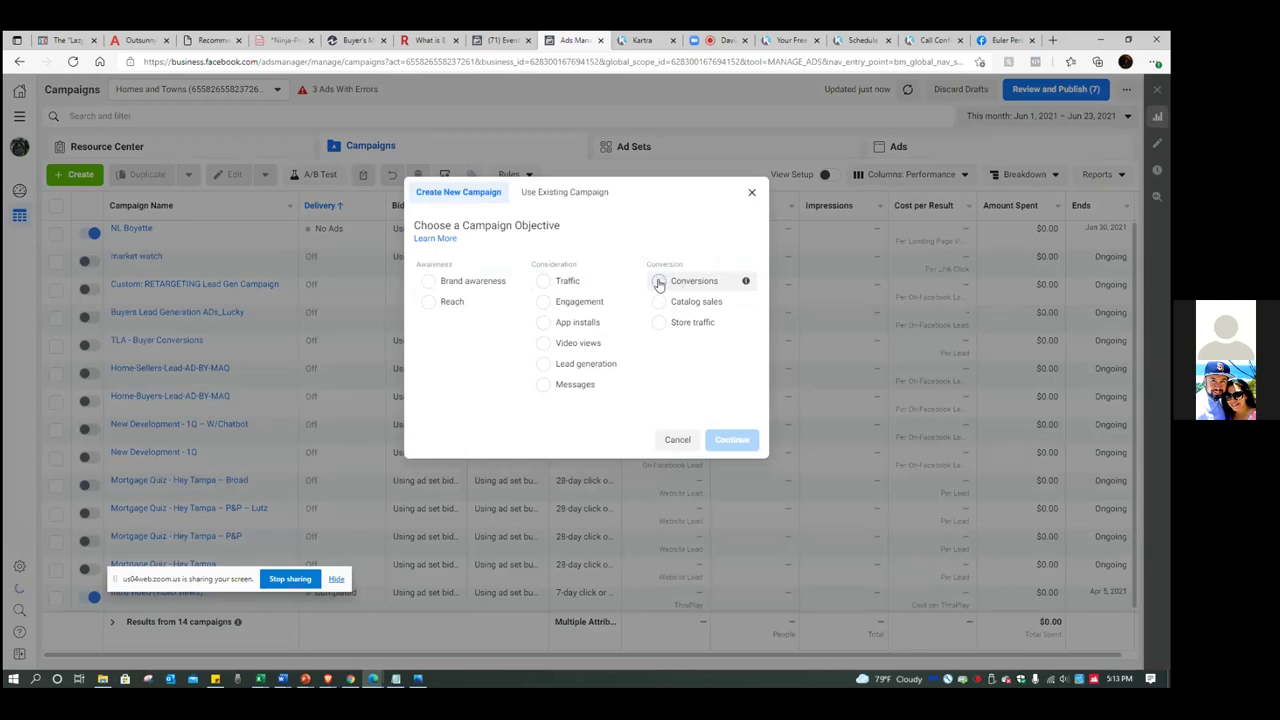
left_click(722, 531)
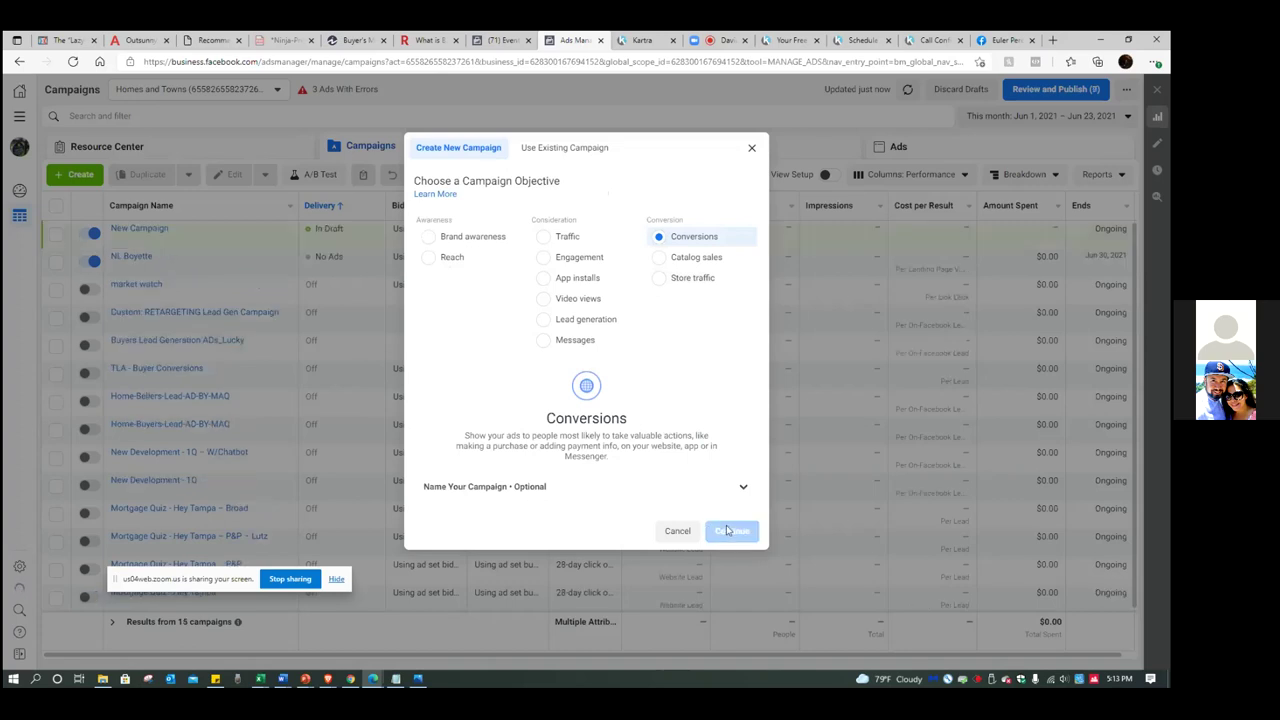
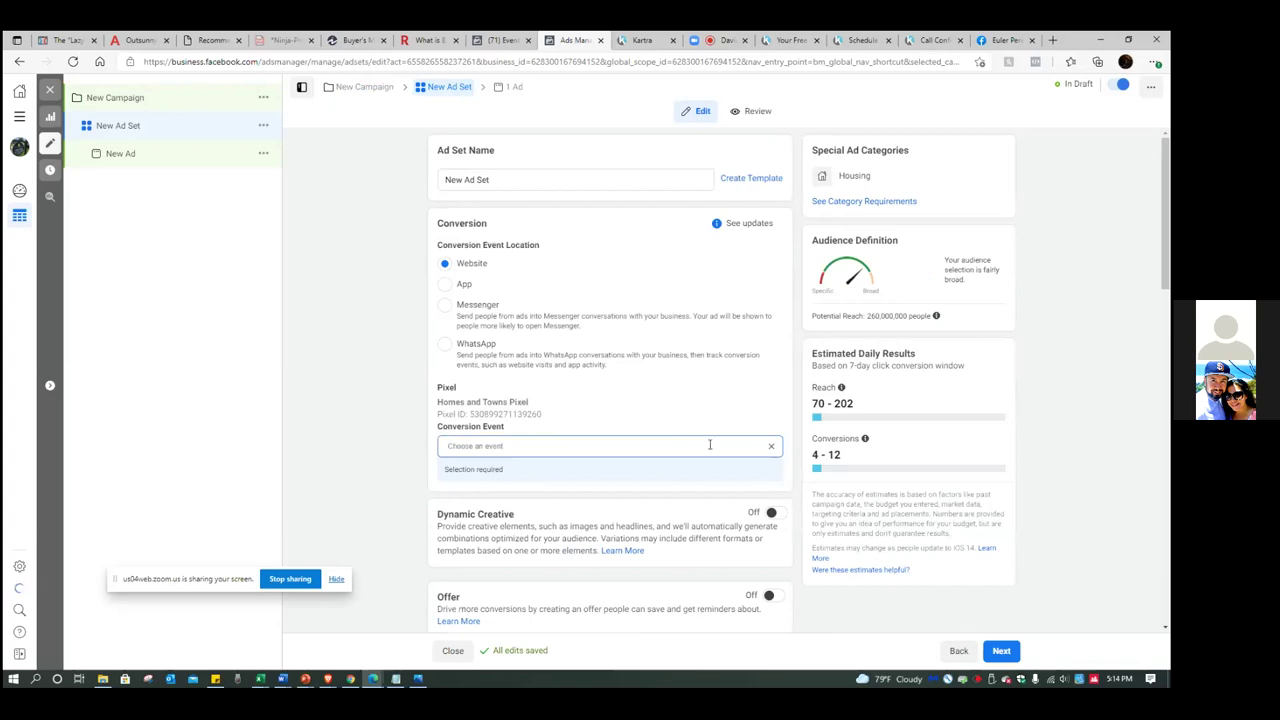
Choose Seller guide leads as the conversion event for the new ad set.
left_click(533, 447)
mouse_move(531, 491)
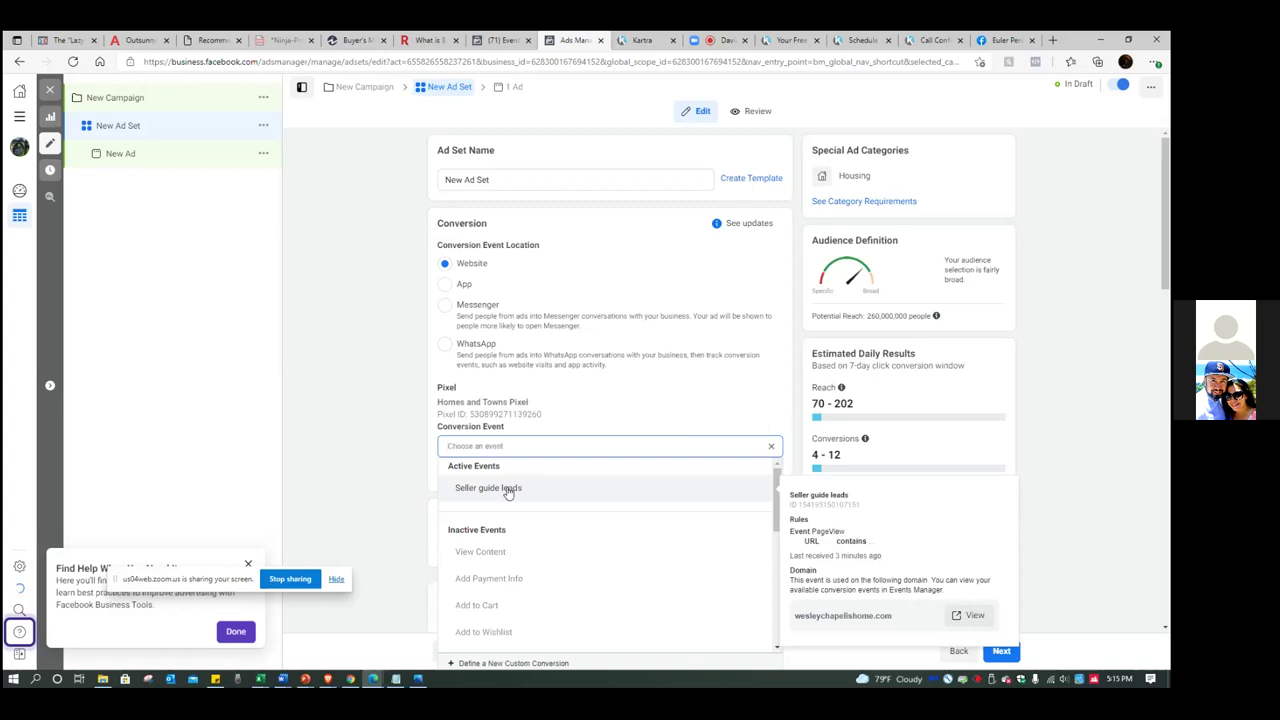
left_click(508, 489)
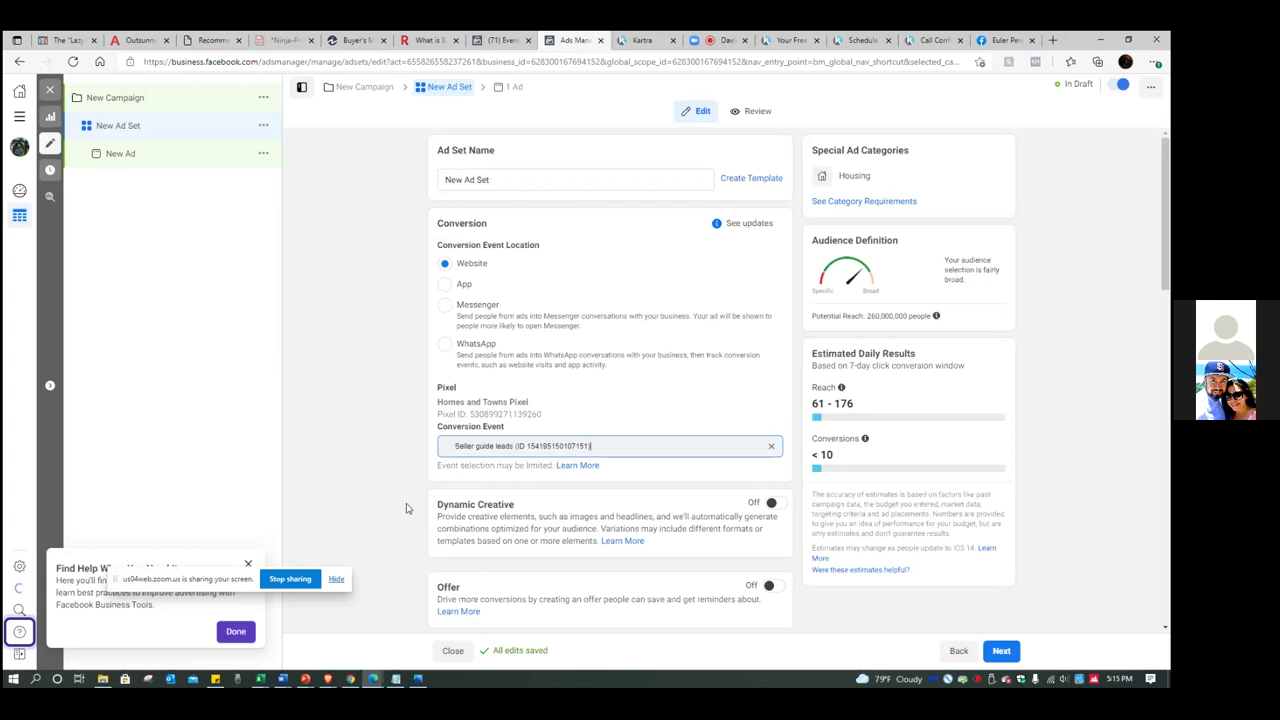
Add the Intro Video (25%) custom audience to the ad set's audience.
scroll(408, 480, "down", 8)
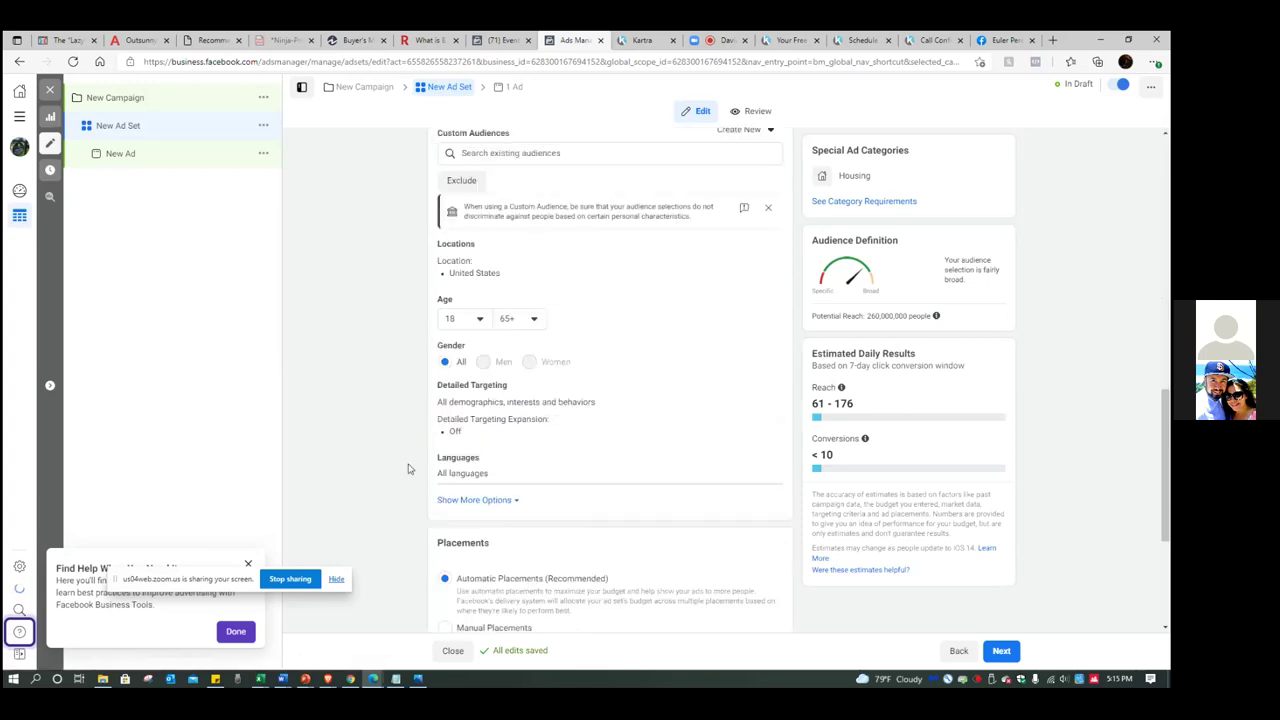
scroll(428, 425, "down", 2)
scroll(428, 425, "up", 2)
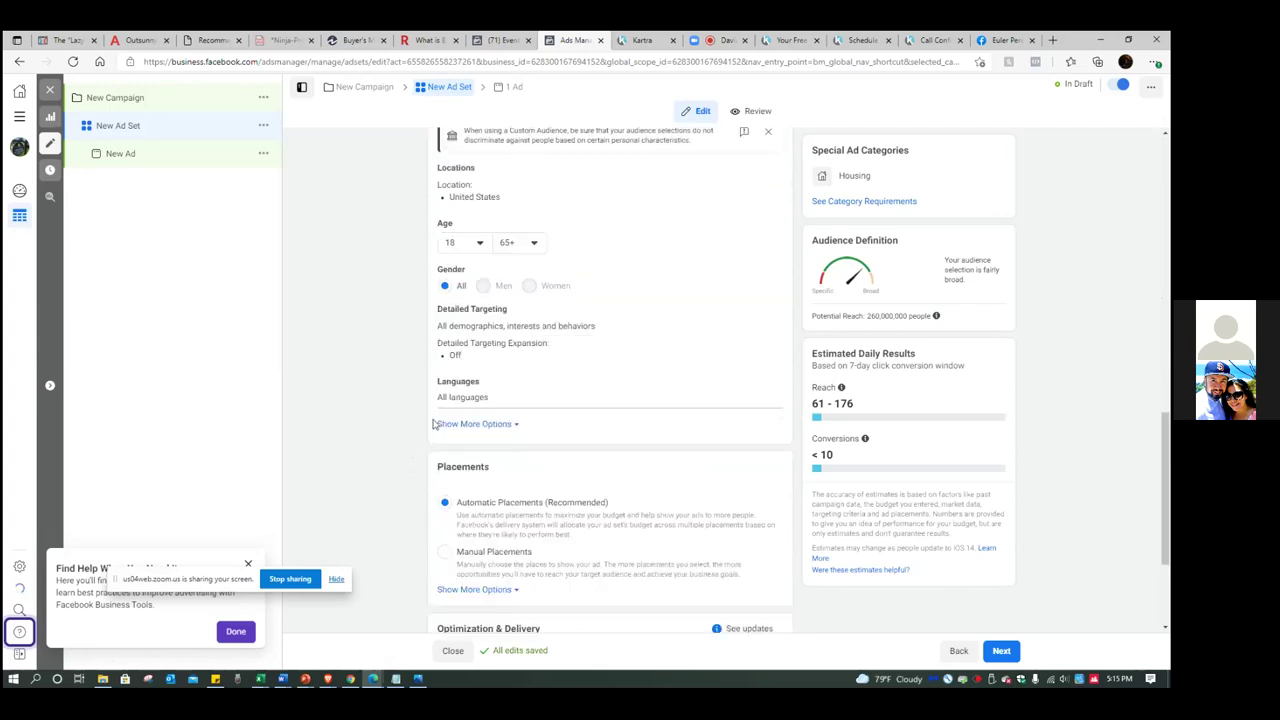
scroll(436, 426, "up", 3)
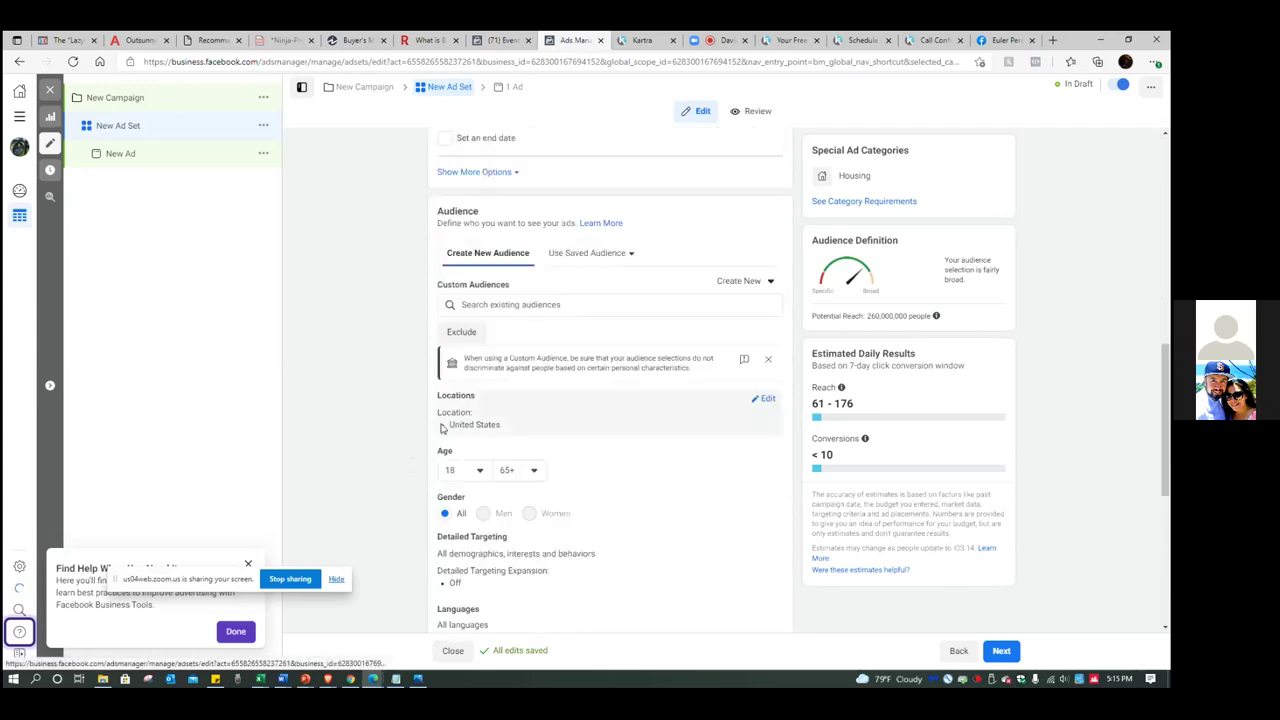
left_click(612, 305)
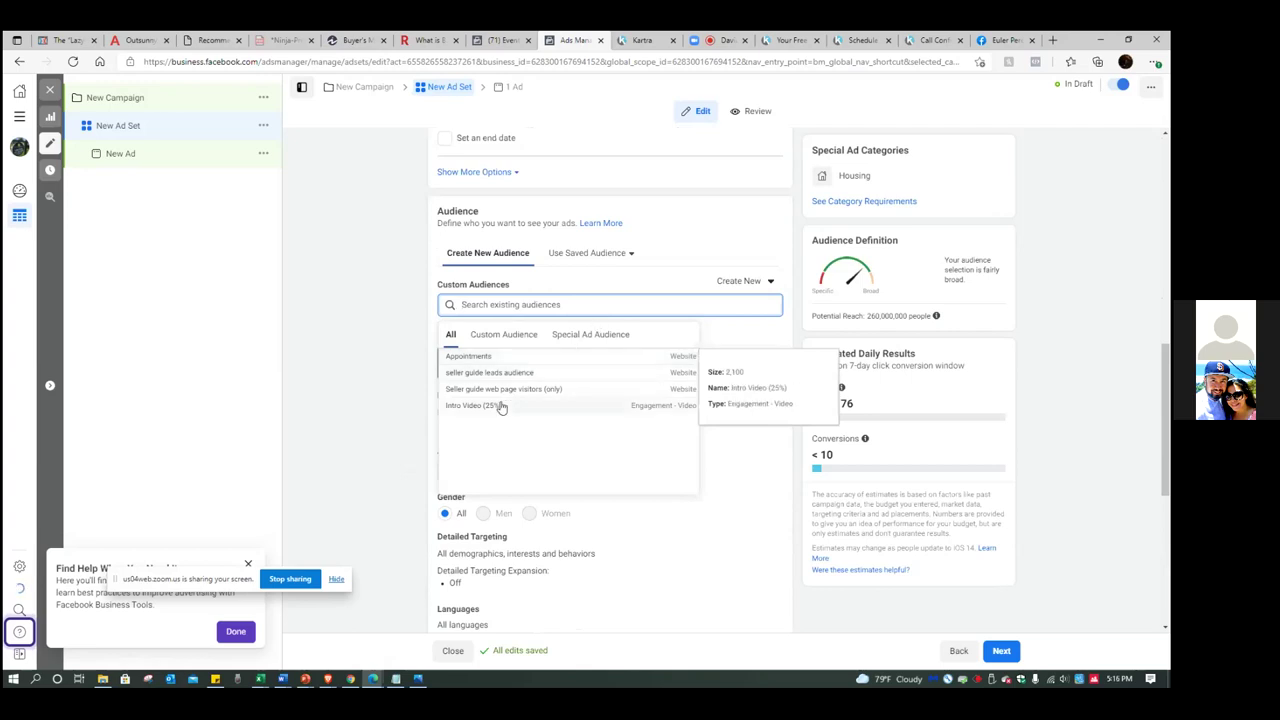
left_click(458, 410)
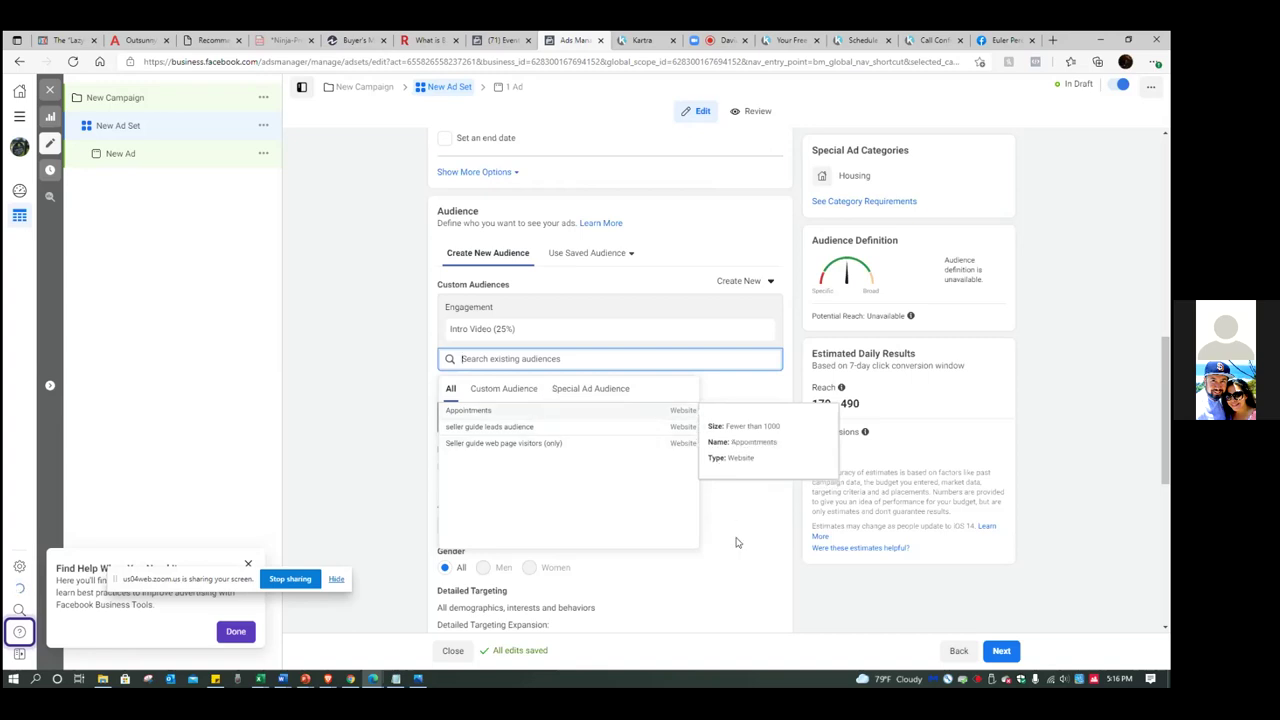
left_click(332, 501)
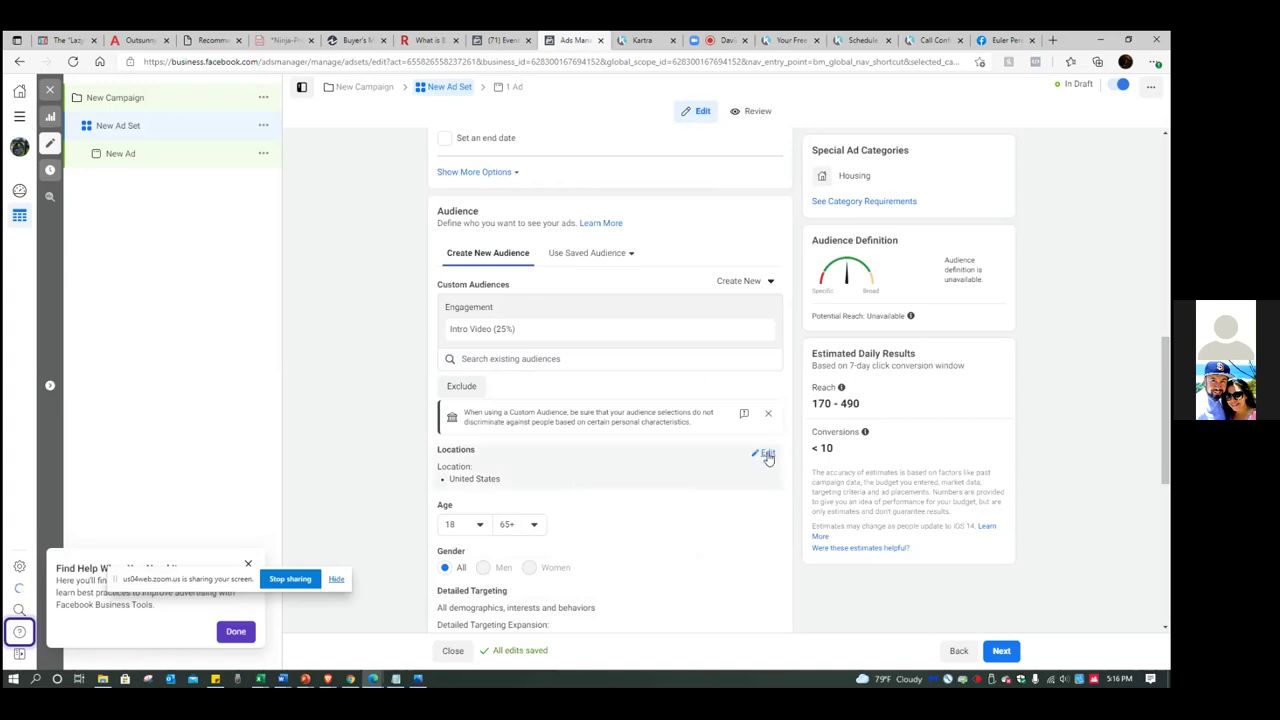
Open the ad set's audience locations for editing and review the options for who counts as being in the location.
left_click(766, 455)
left_click(616, 471)
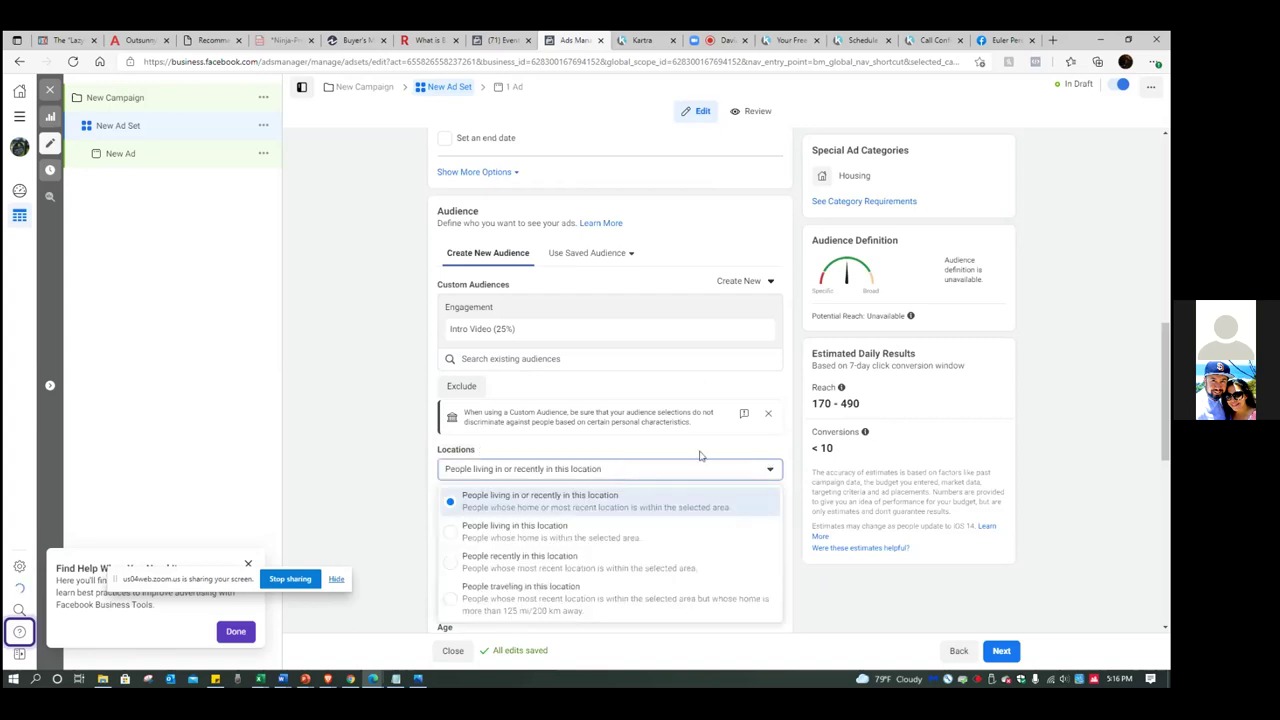
left_click(397, 461)
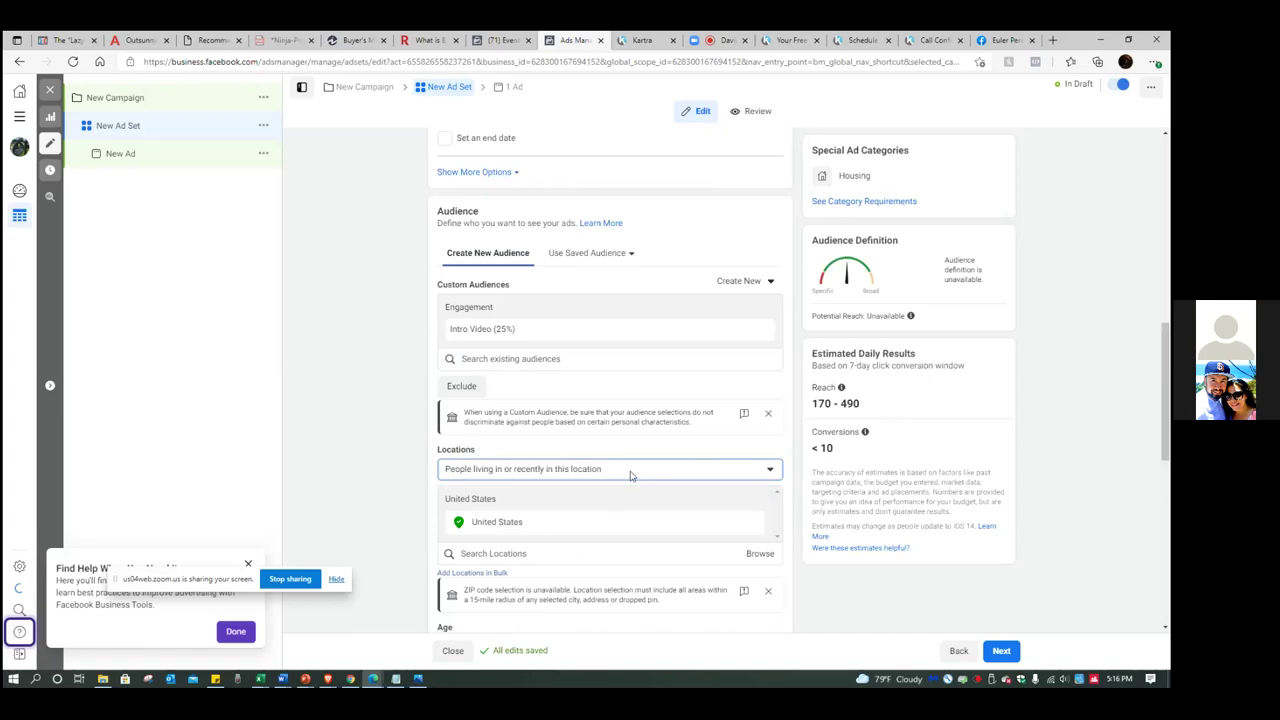
left_click(632, 472)
left_click(383, 474)
scroll(603, 517, "down", 2)
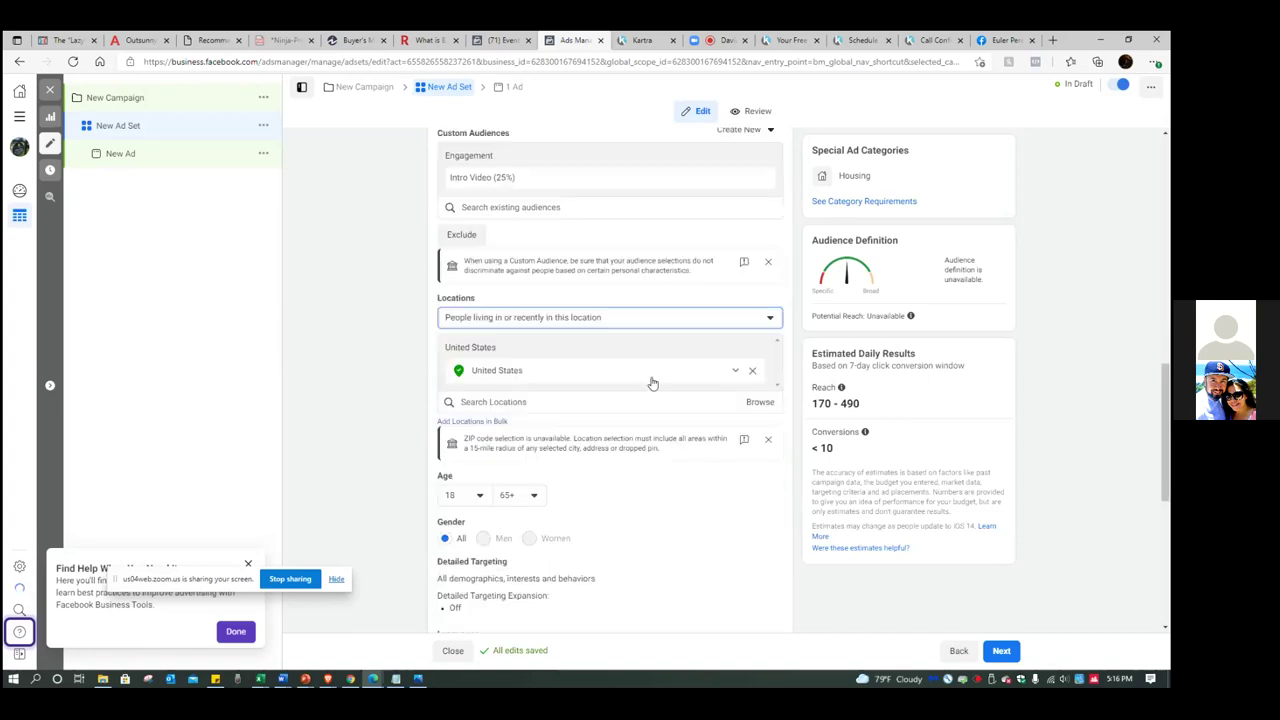
Search for Wesley Chapel, FL and set Wesley Chapel, Florida as the audience location in place of United States.
left_click(652, 380)
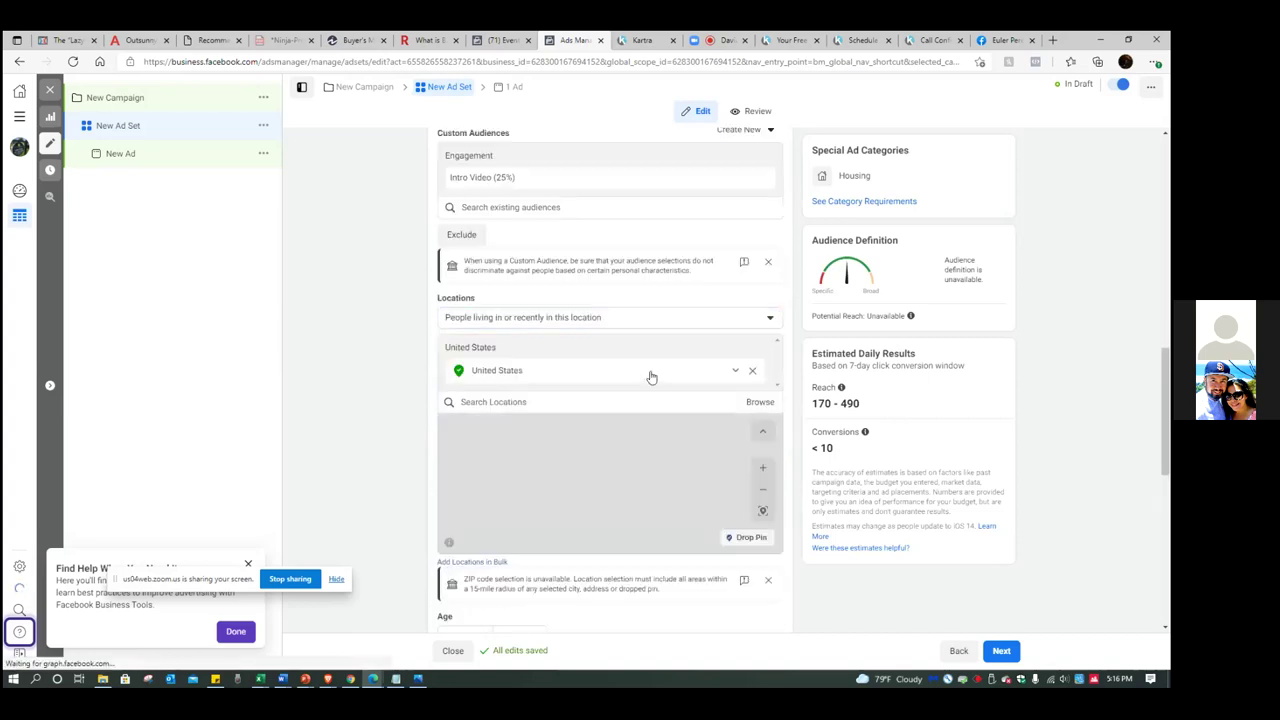
left_click(549, 401)
type("welsley")
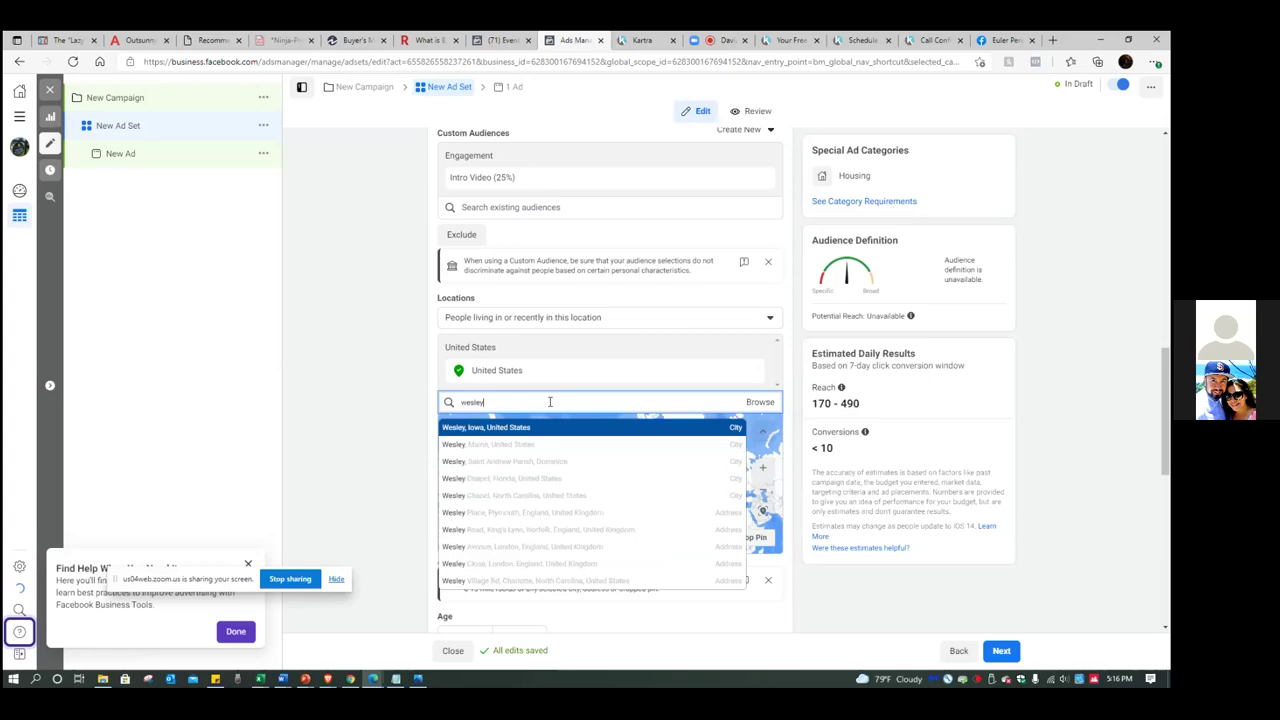
type(" ch")
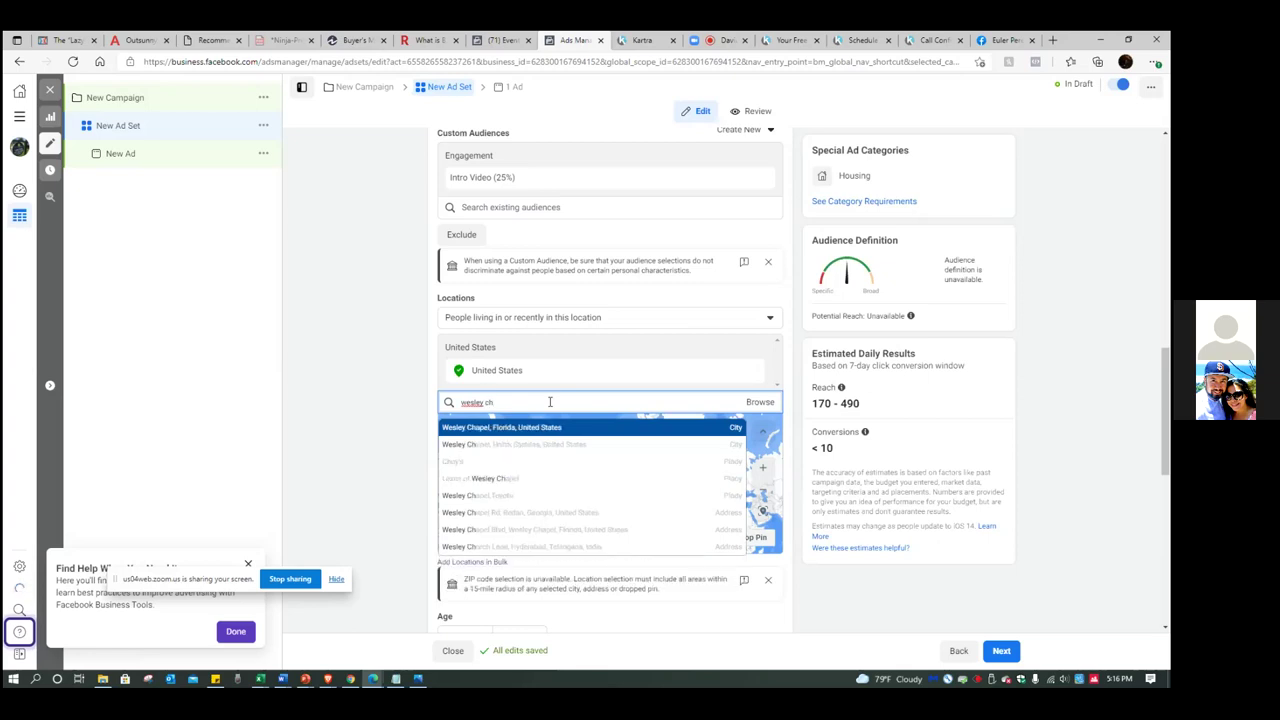
type("apel, f")
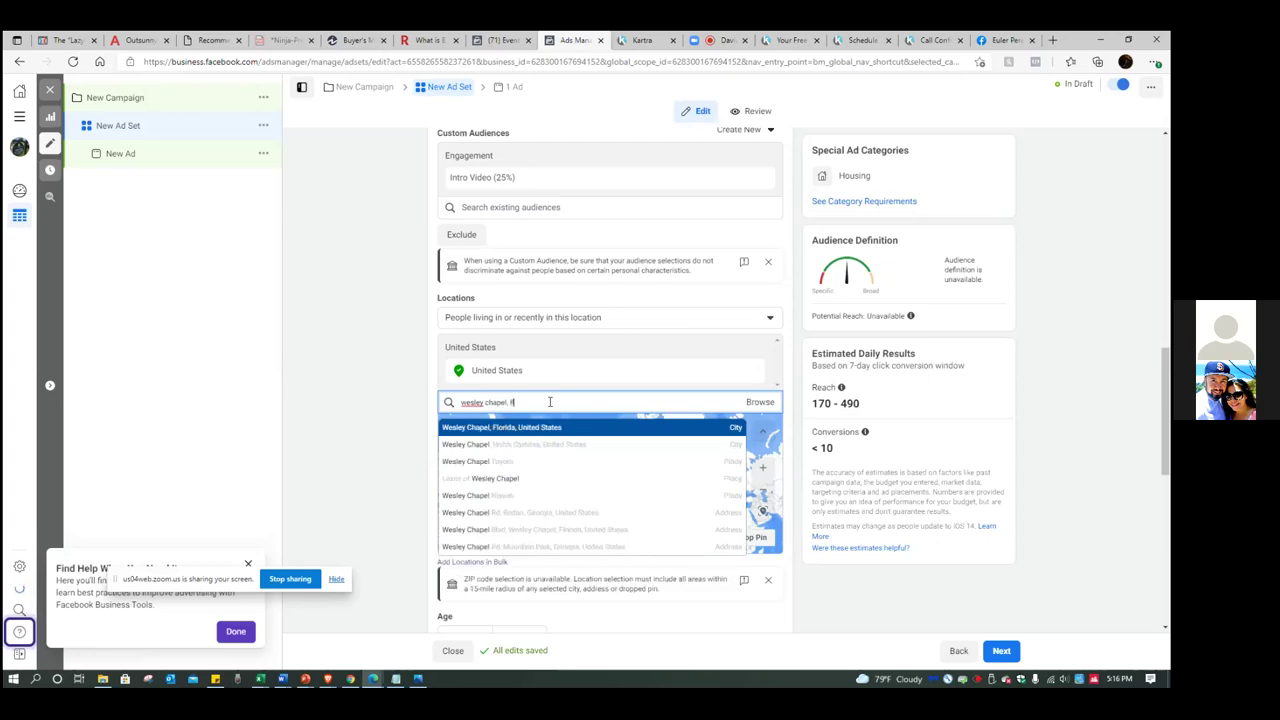
type("l")
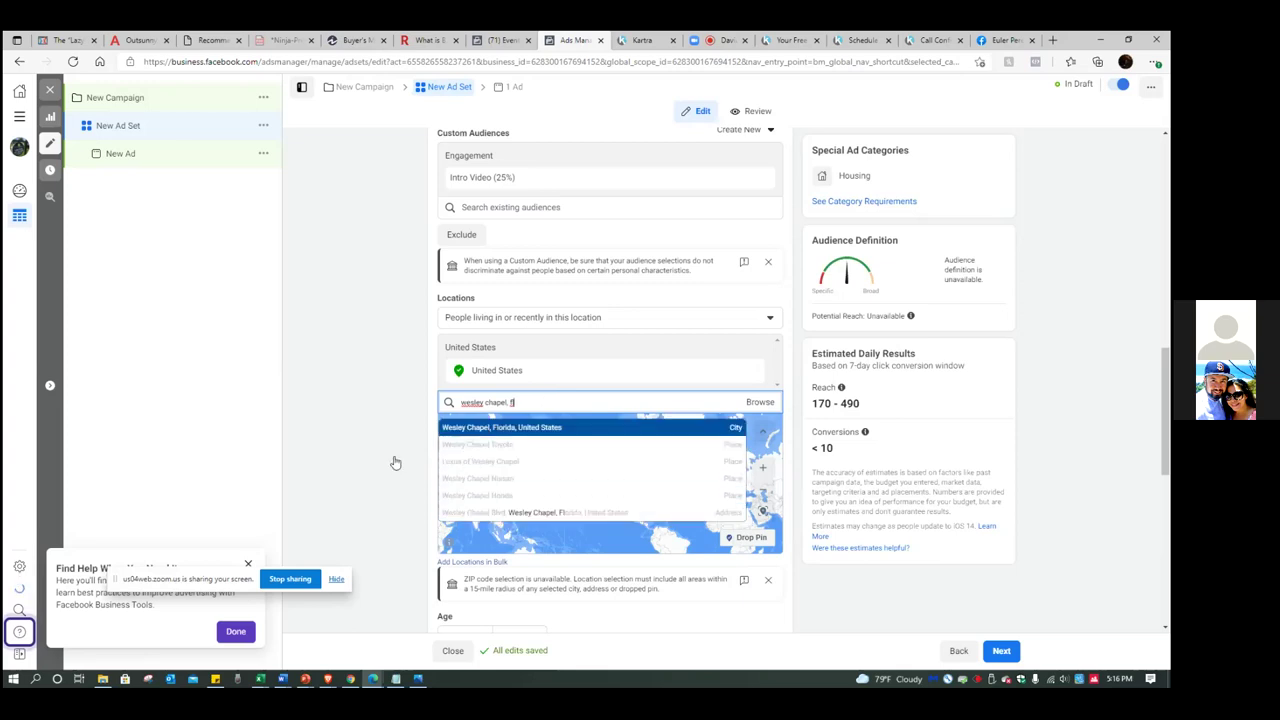
key("Return")
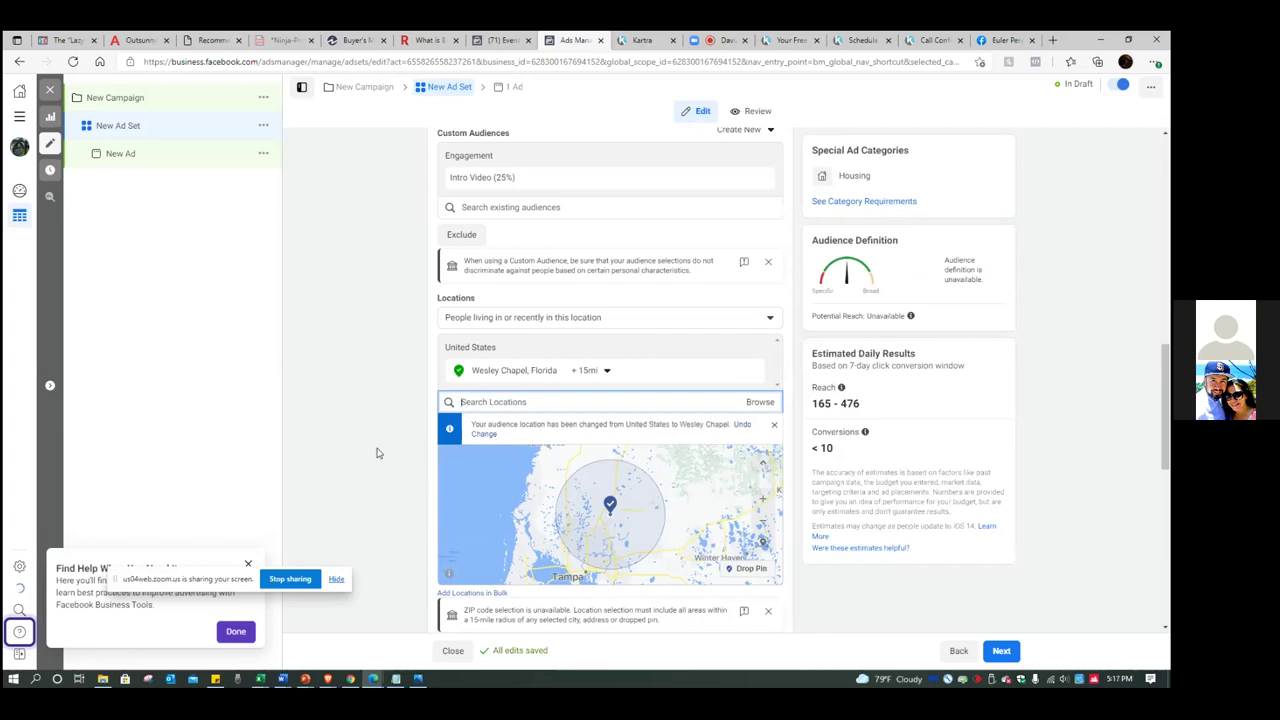
Add the Seller guide web page visitors (only) custom audience to the ad set's included audiences.
scroll(400, 451, "down", 2)
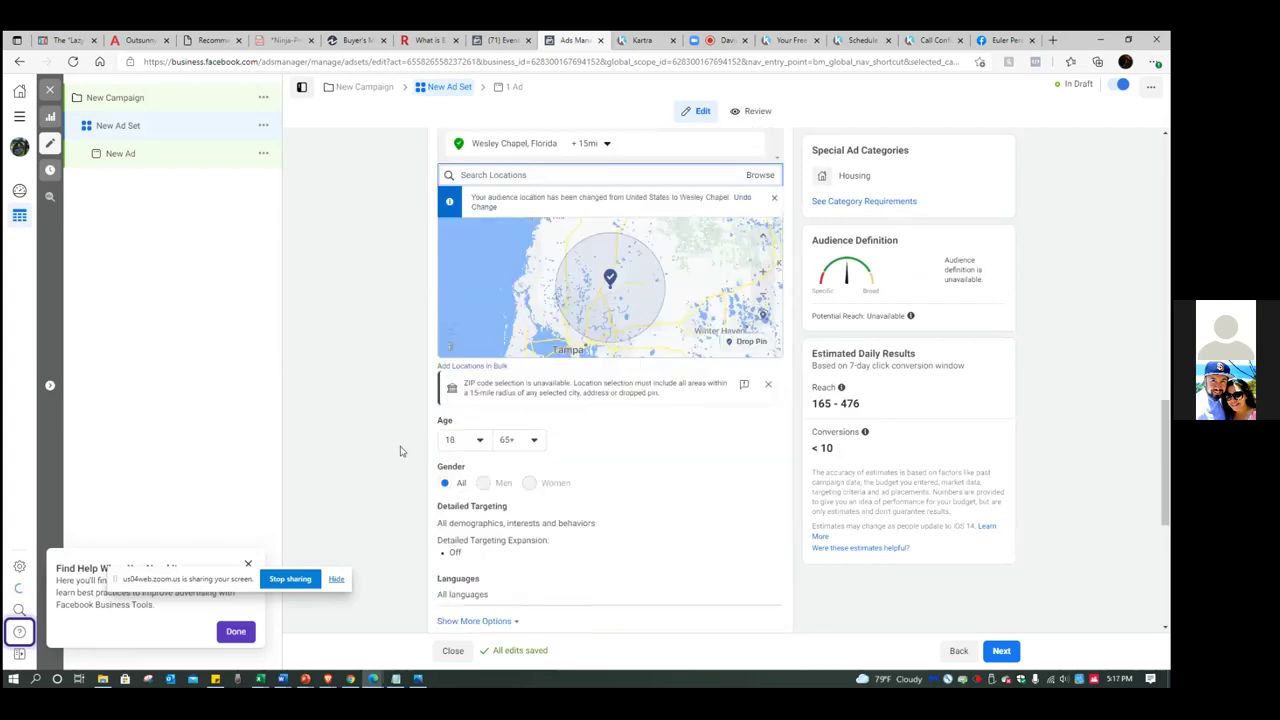
scroll(400, 451, "down", 1)
scroll(400, 451, "up", 3)
scroll(468, 370, "up", 2)
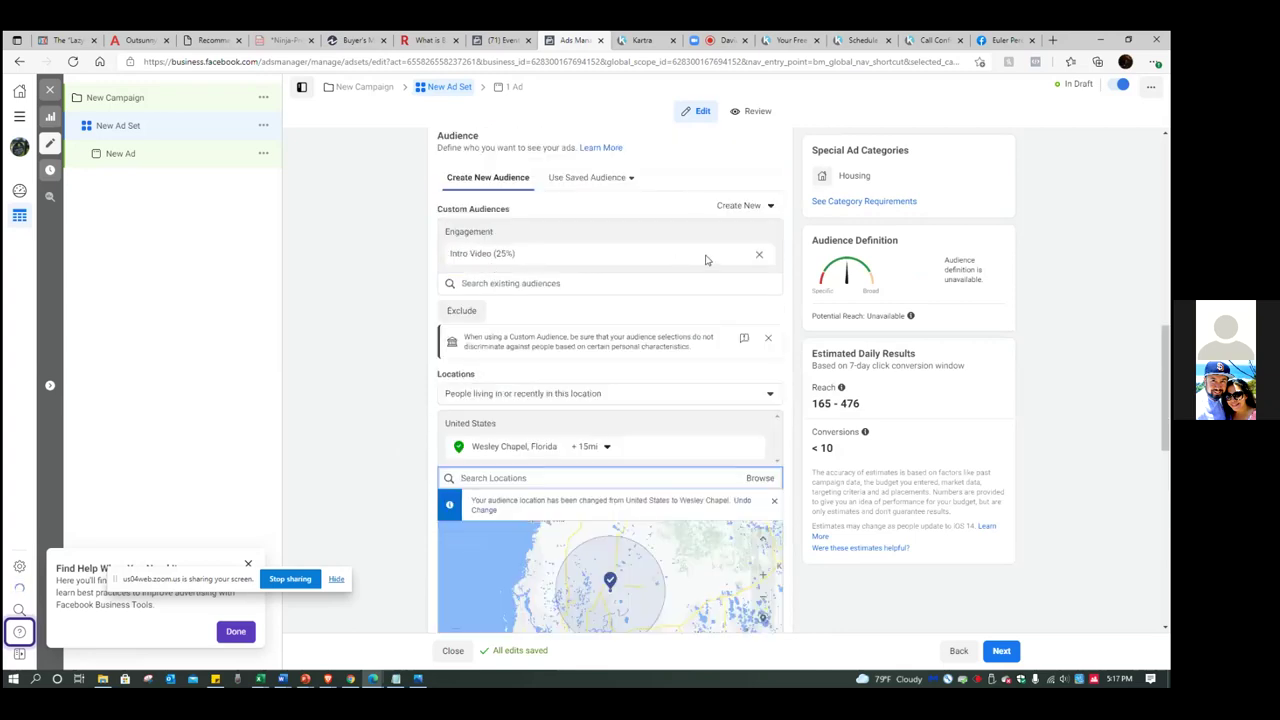
left_click(534, 284)
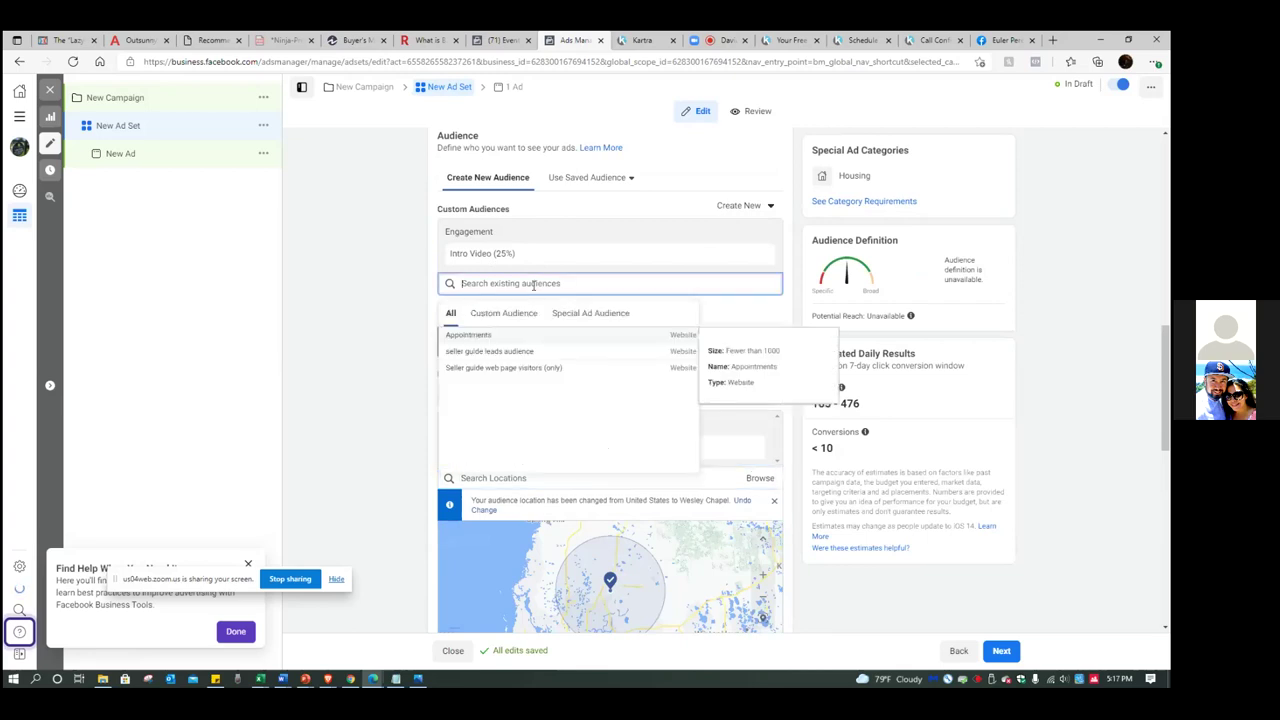
left_click(505, 370)
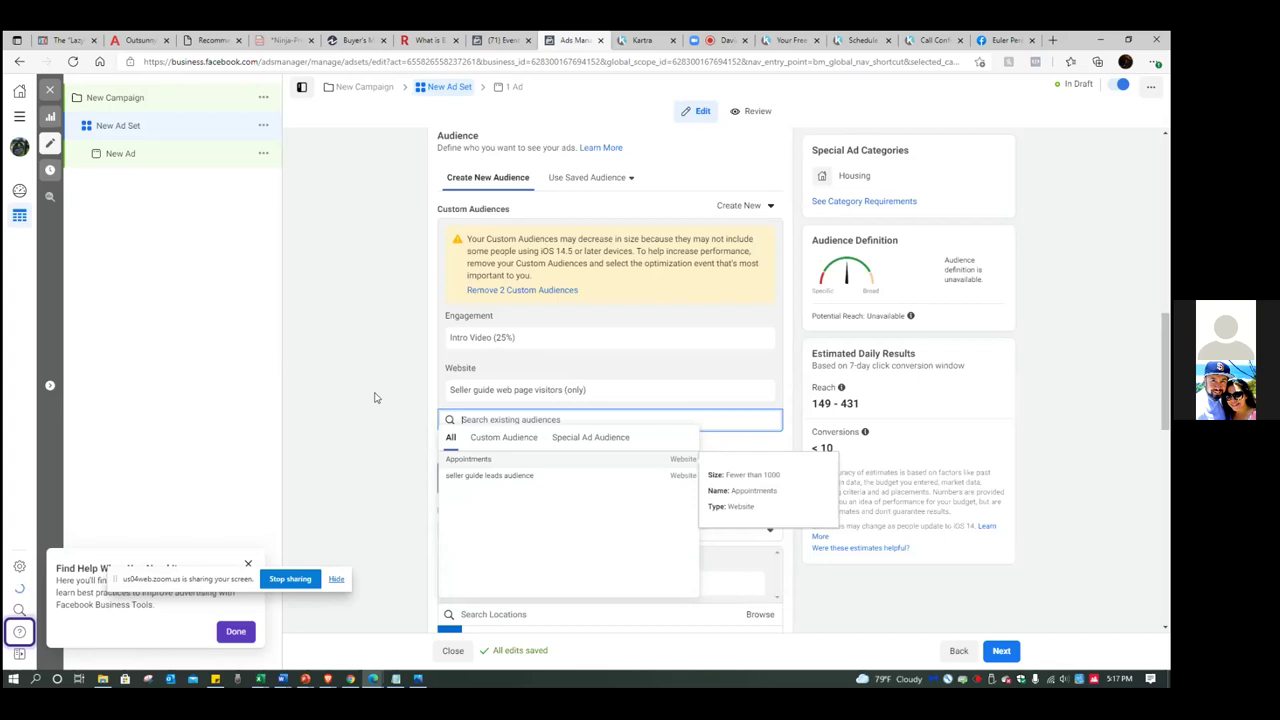
left_click(375, 398)
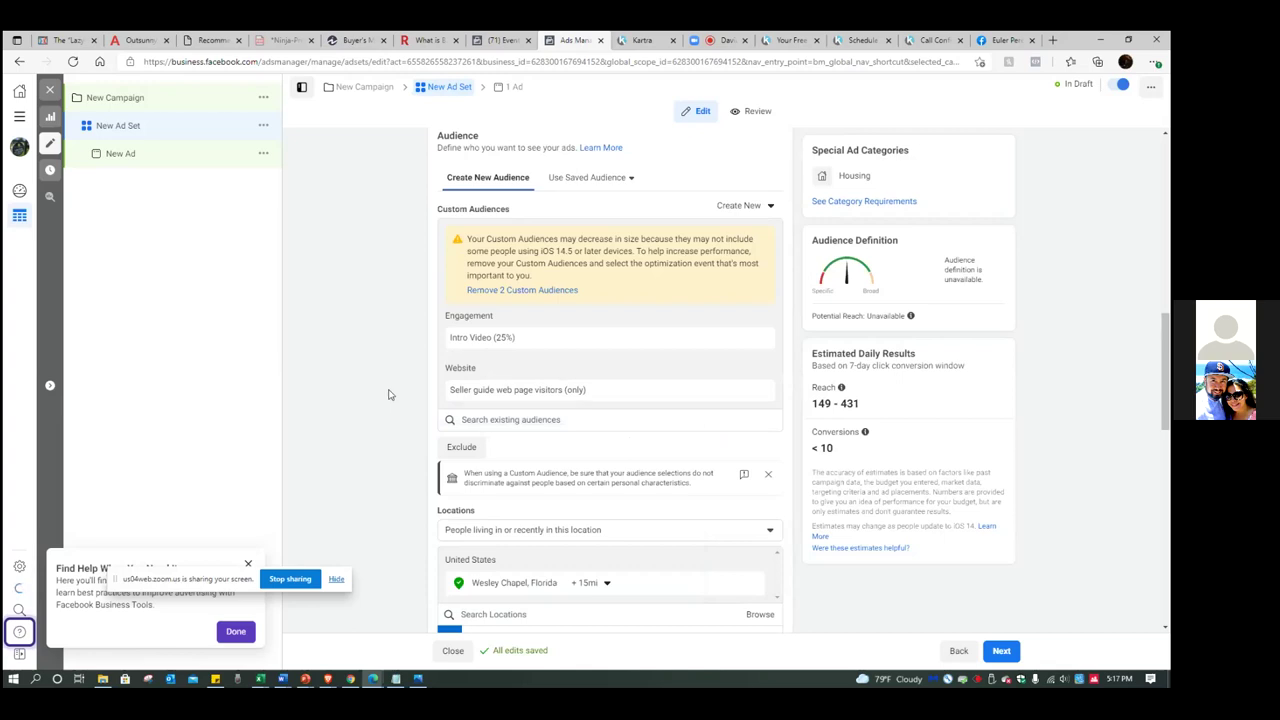
Exclude the seller guide leads audience and Appointments custom audiences from the ad set's audience.
scroll(390, 395, "down", 1)
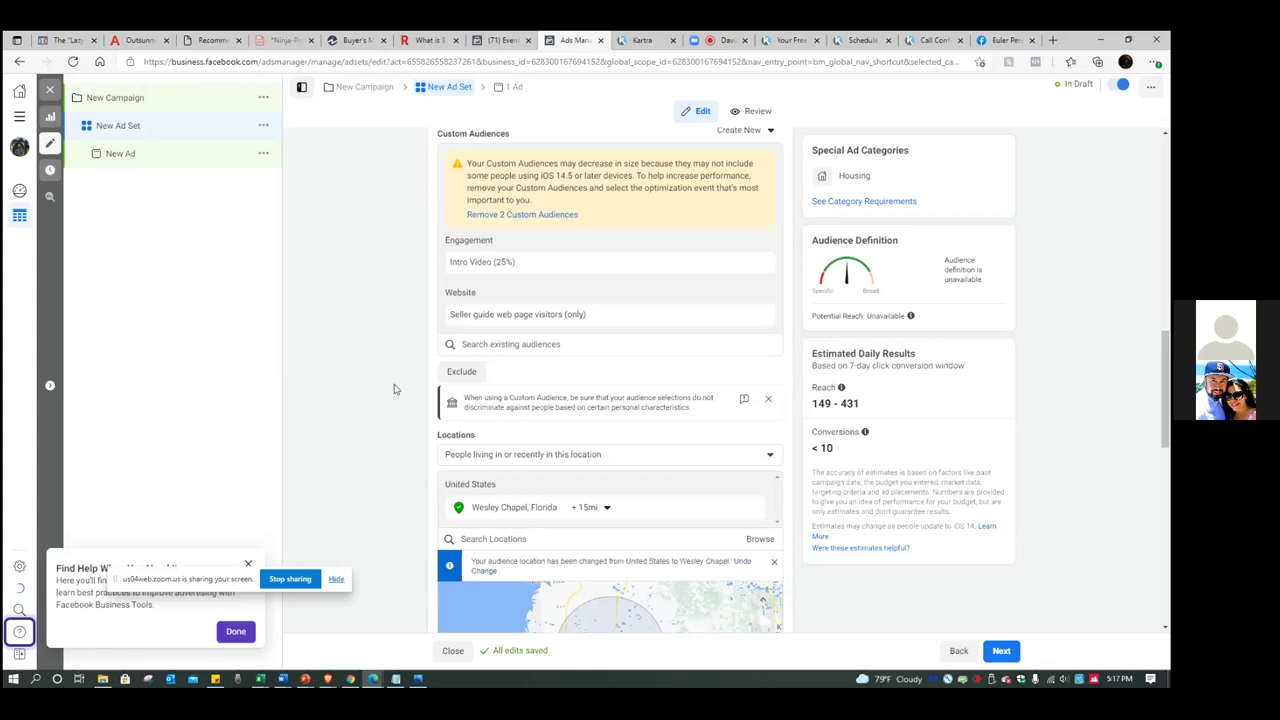
left_click(474, 374)
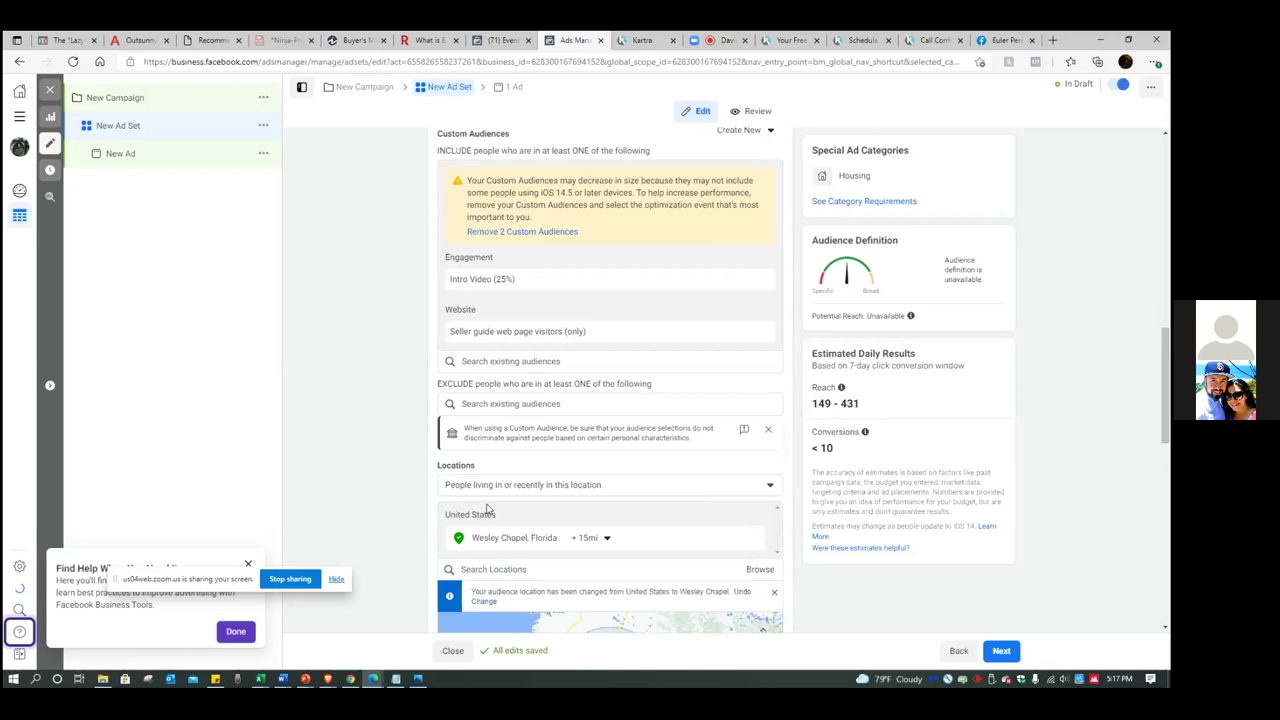
left_click(502, 404)
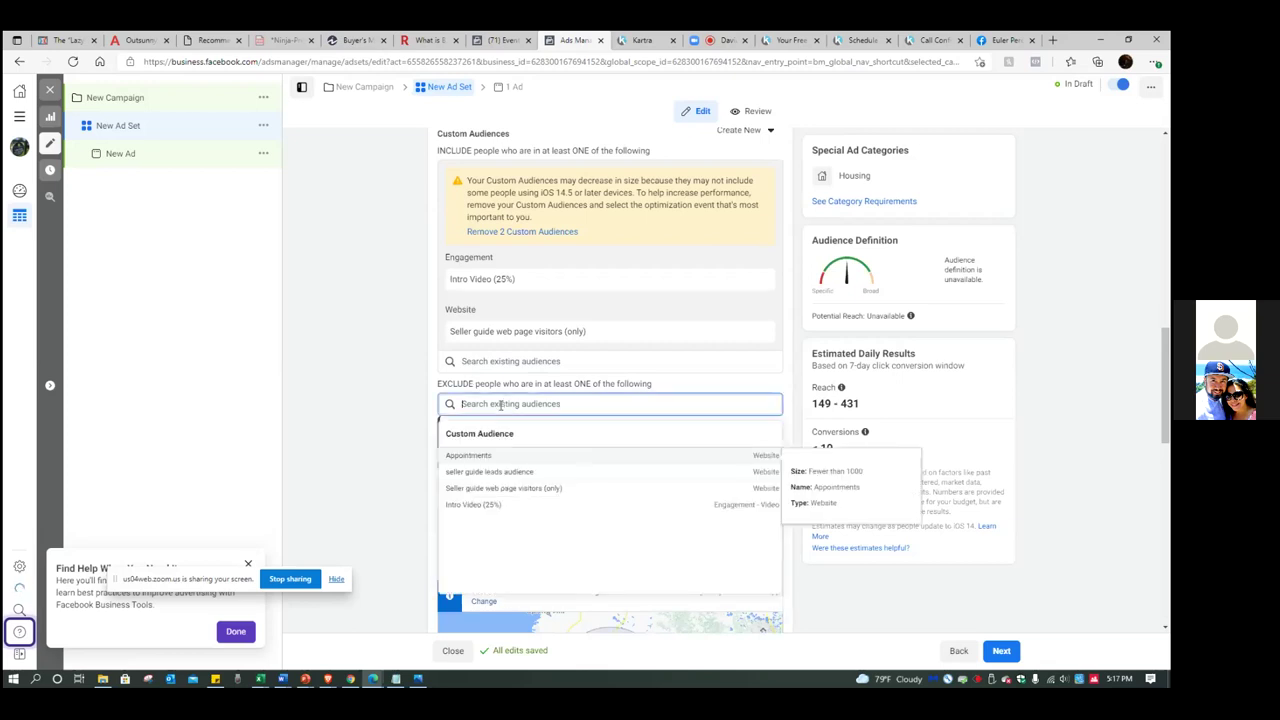
left_click(487, 475)
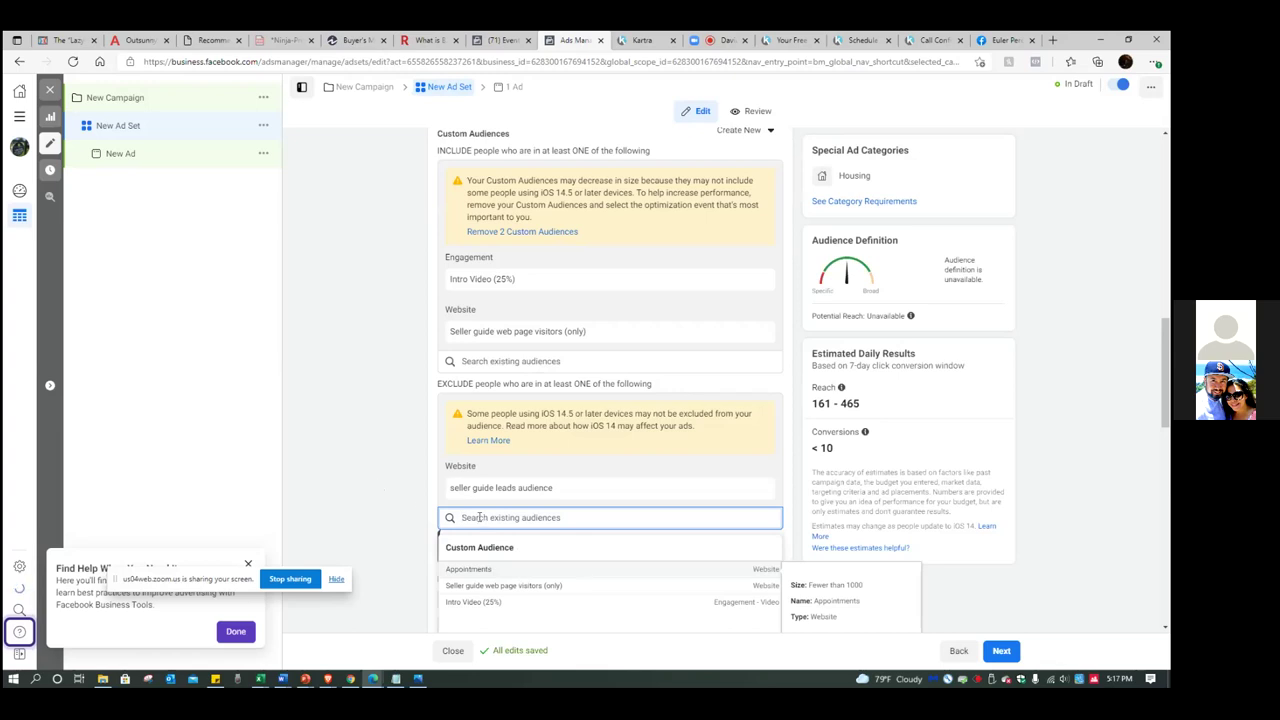
left_click(466, 569)
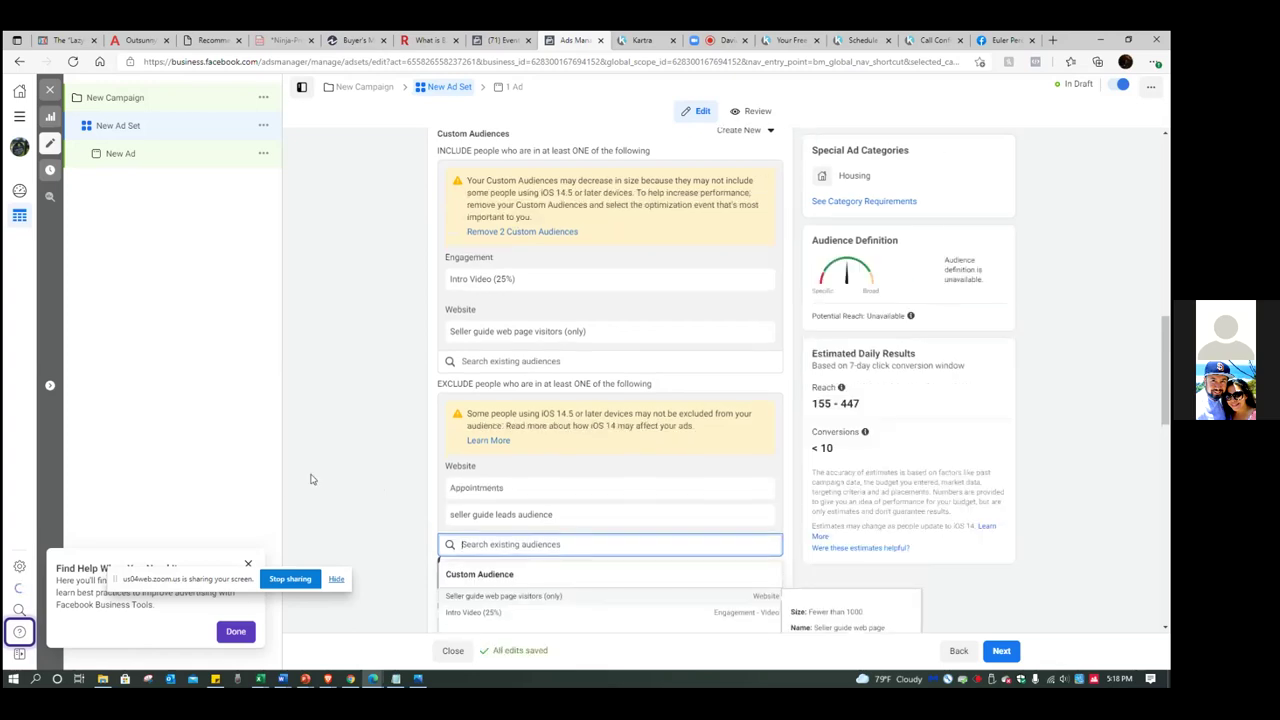